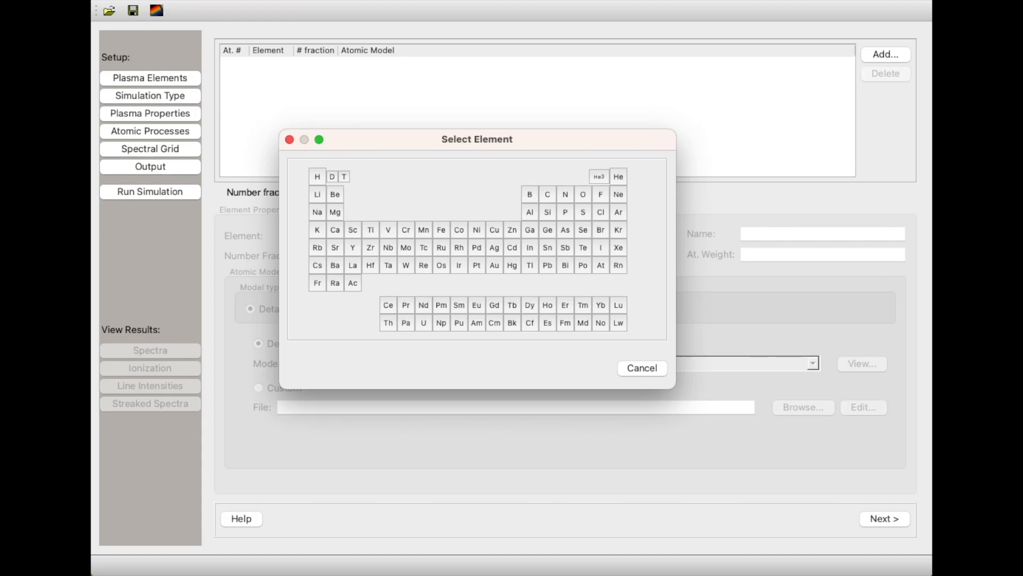
Add aluminum as the plasma element and assign it the default Backlighter K-Shell Spectroscopy atomic model.
click(535, 212)
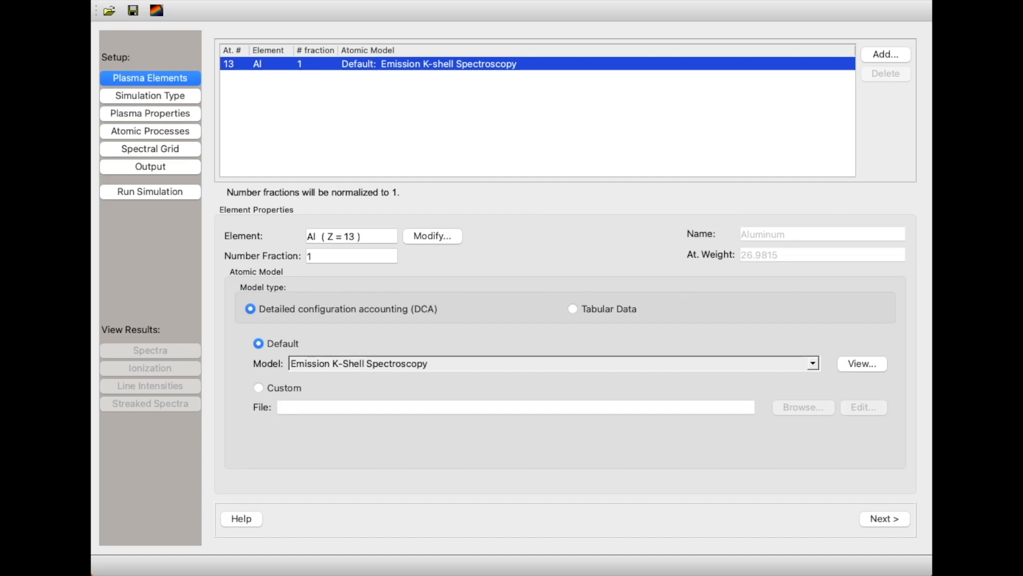
click(368, 361)
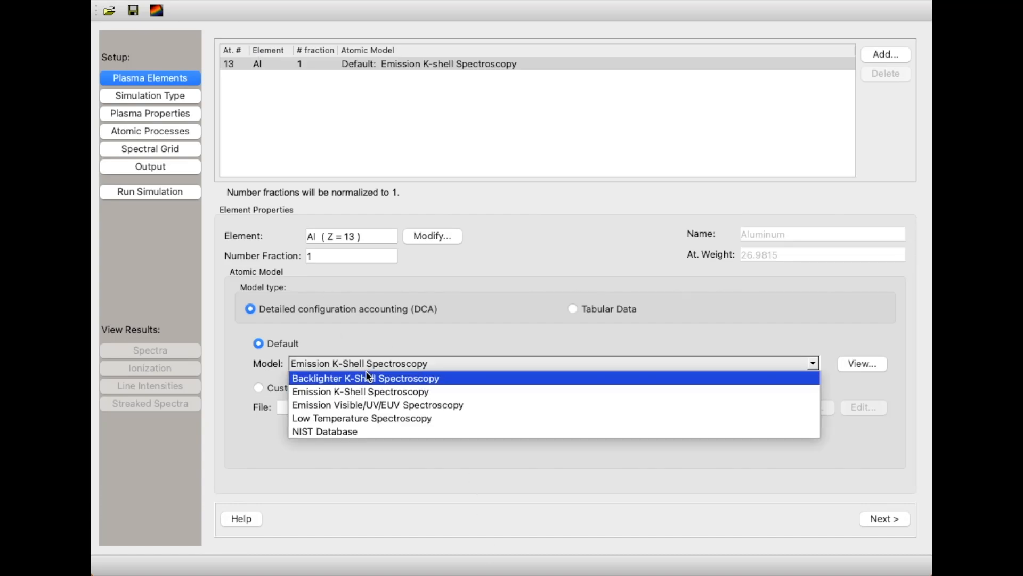
click(366, 374)
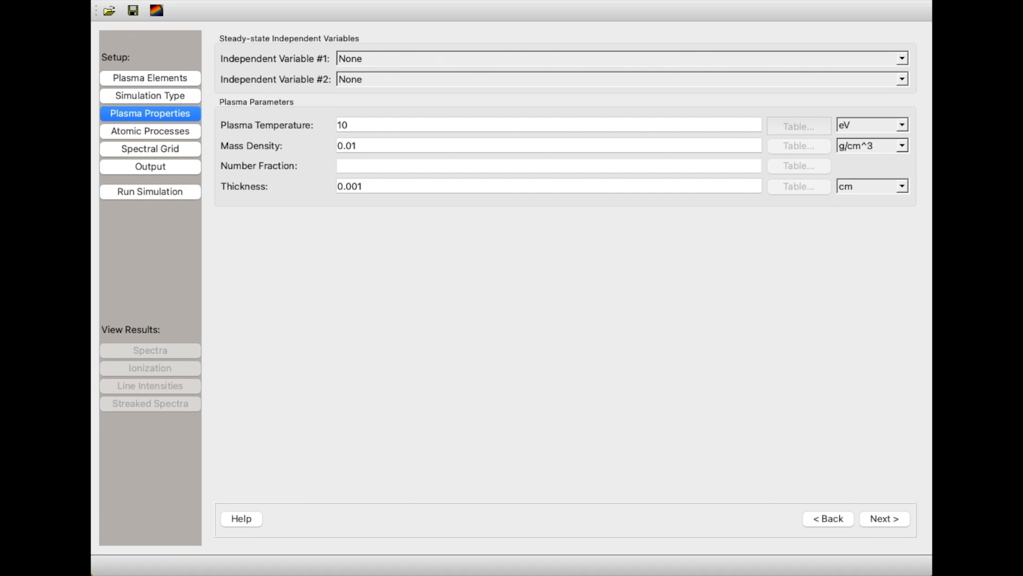
Set the first steady-state independent variable to Plasma Temperature.
click(376, 66)
click(377, 86)
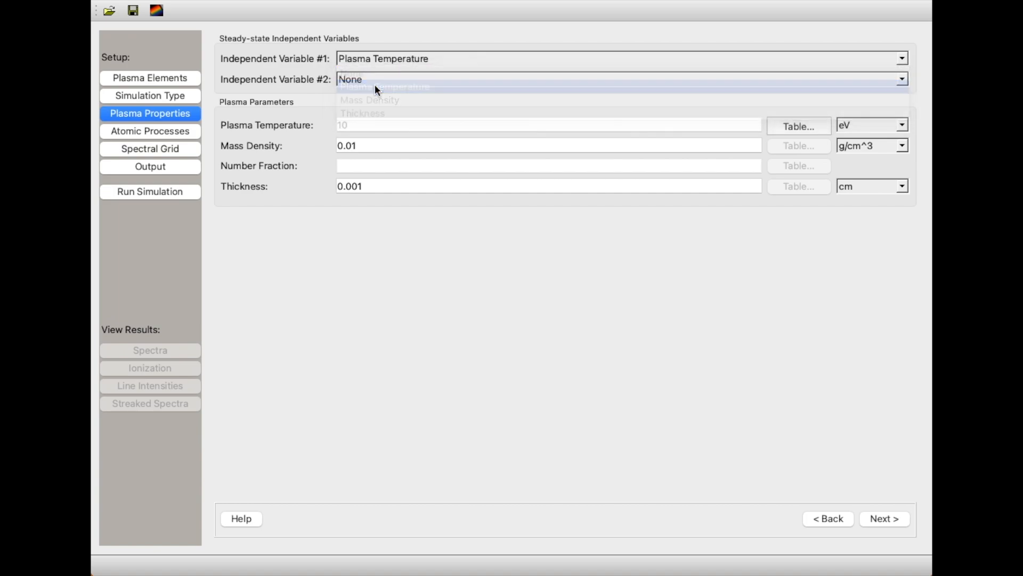
click(377, 145)
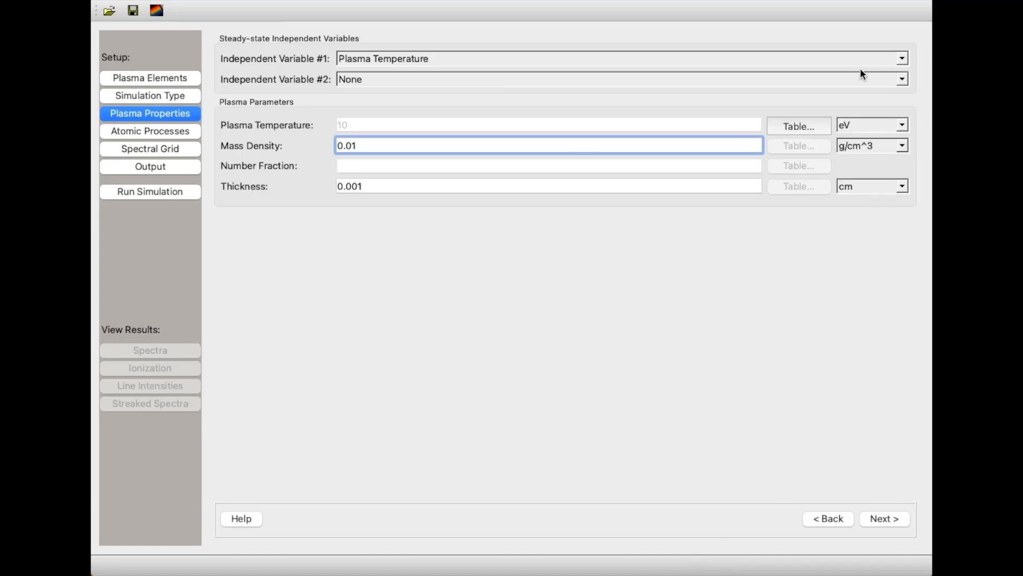
Fill the plasma temperature table with 50, 70, 100 and 150 eV and accept it.
click(792, 126)
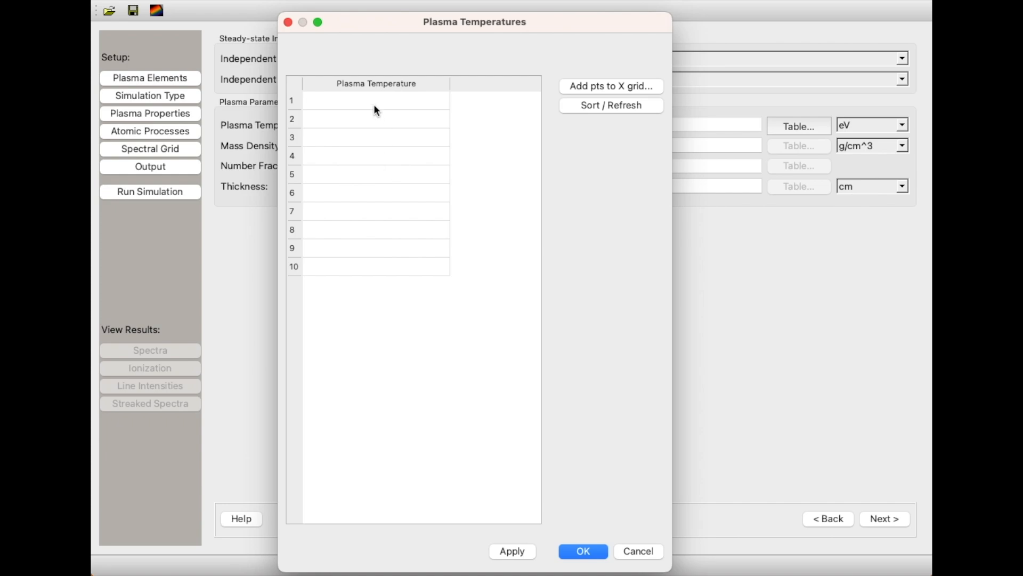
click(374, 102)
text(50)
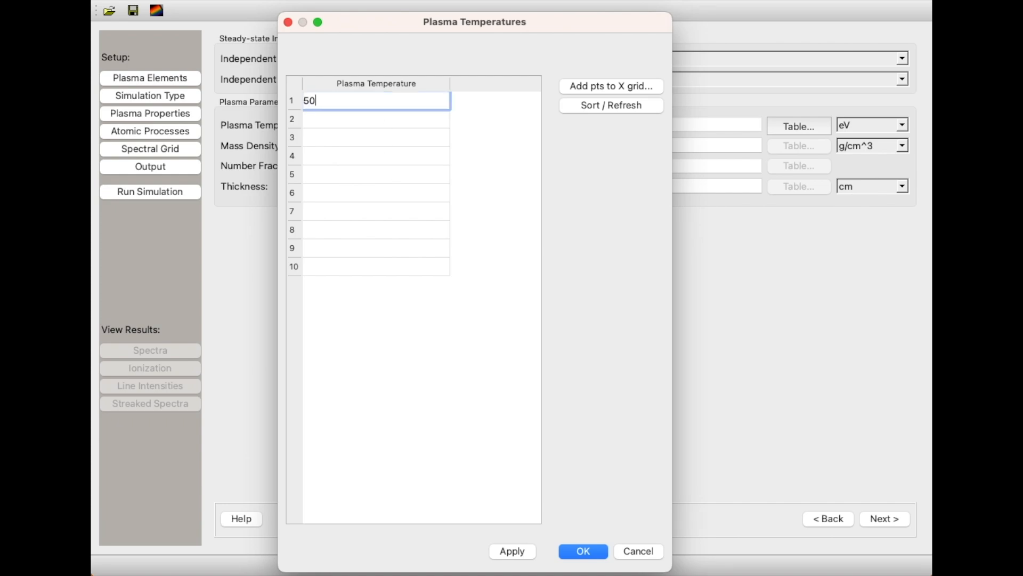
click(376, 117)
text(70)
click(375, 137)
text(100)
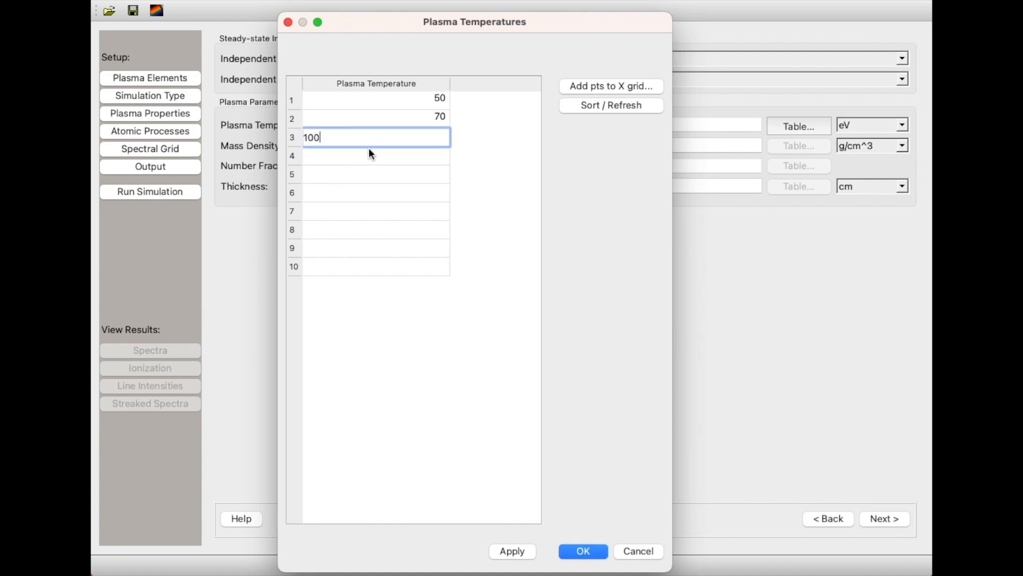
click(369, 156)
text(150)
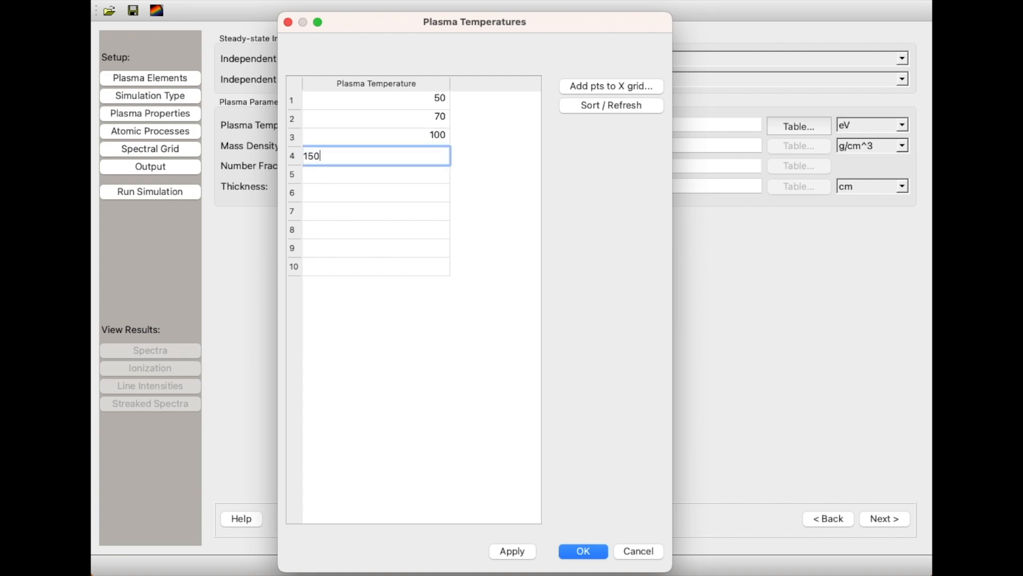
click(597, 551)
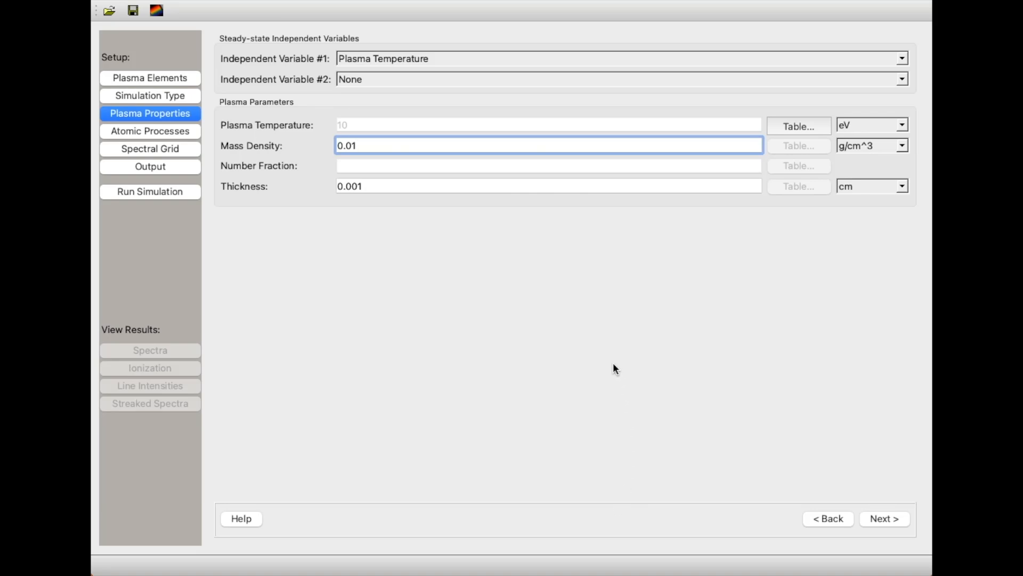
Set the mass density to 0.27 g/cm^3 and the thickness to 2, choosing another length unit for the thickness.
key(BackSpace)
key(BackSpace)
text(27)
click(379, 186)
drag(379, 186, 286, 186)
text(2)
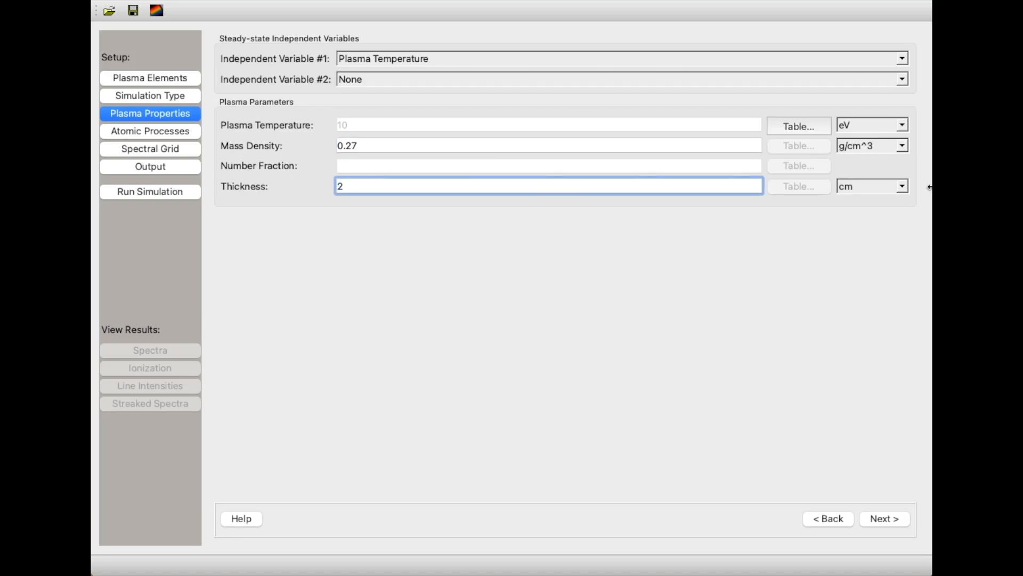
click(893, 186)
click(880, 228)
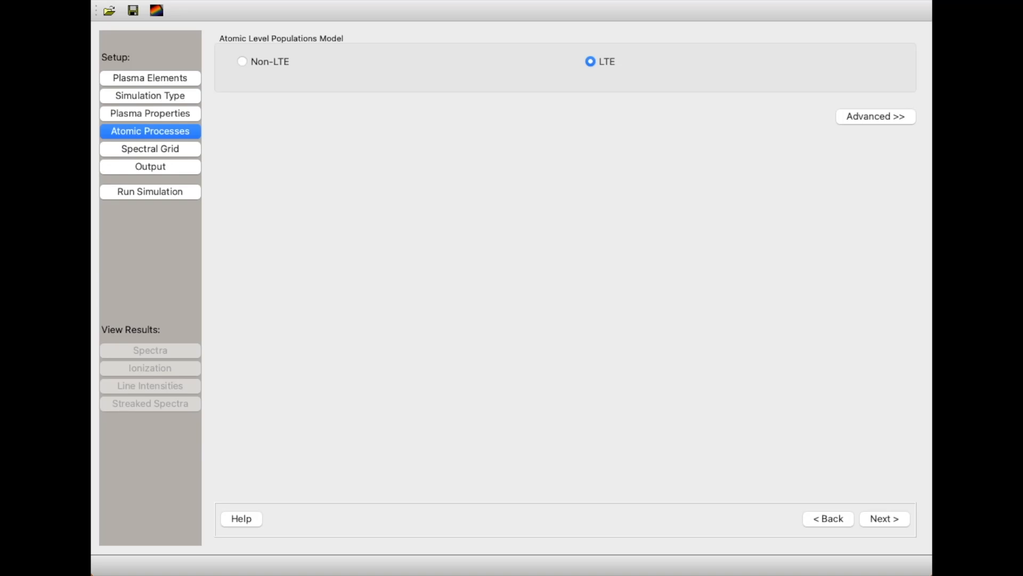
Set the spectral grid to photon energies from 50 to 1500 eV with 2000 points in the continuum.
click(150, 150)
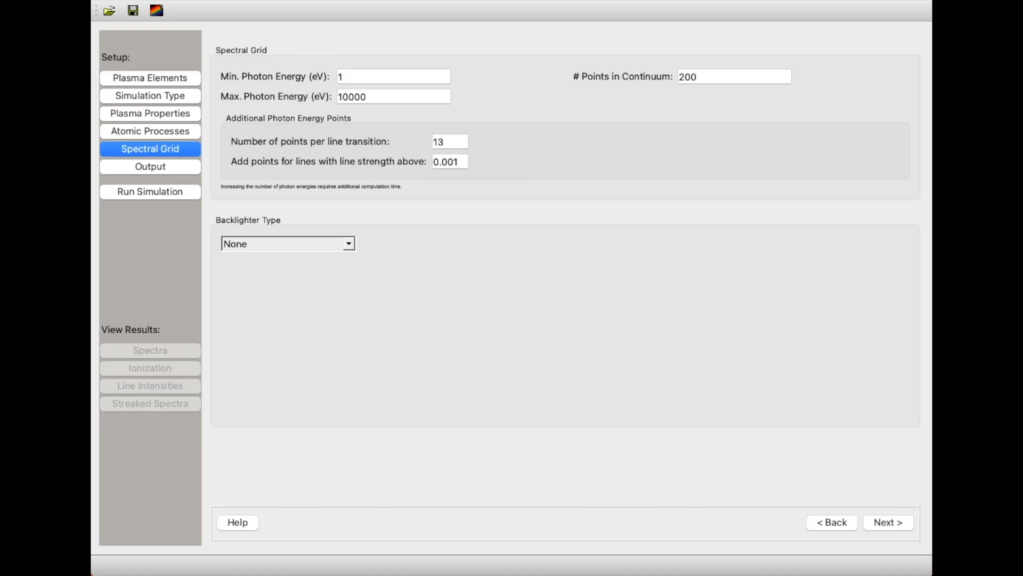
click(366, 76)
key(BackSpace)
text(50)
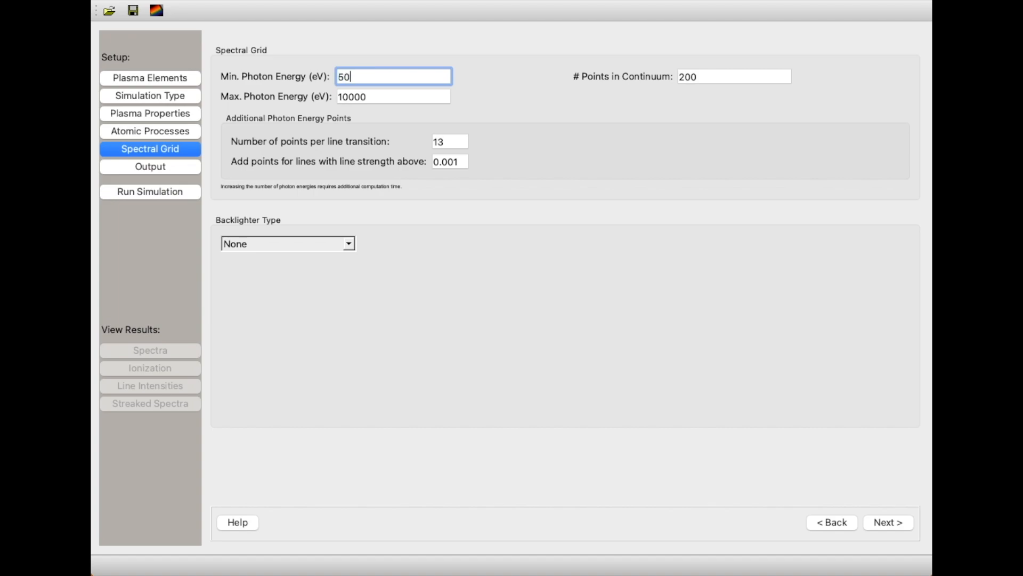
key(Tab)
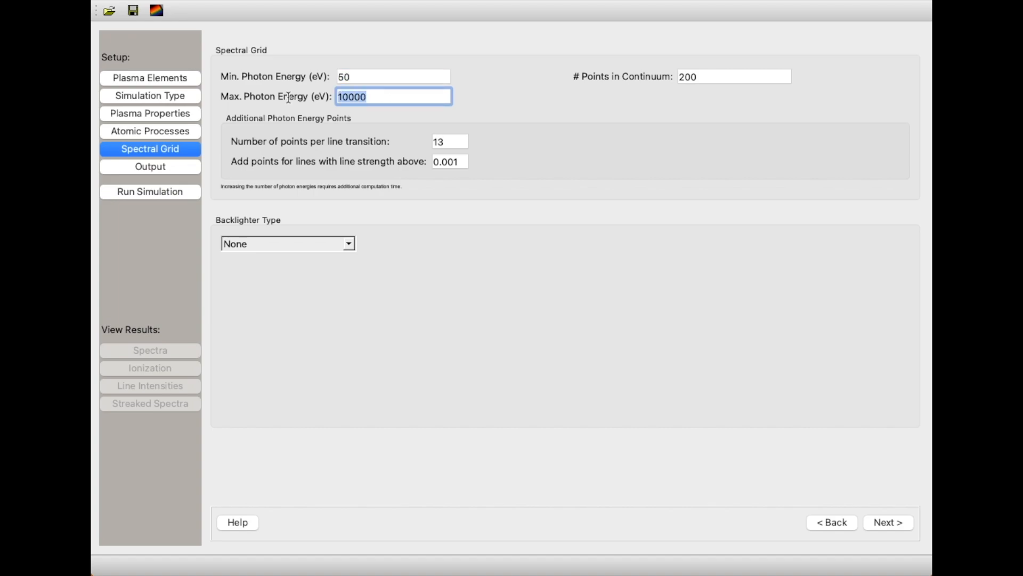
text(15)
click(726, 76)
text(0)
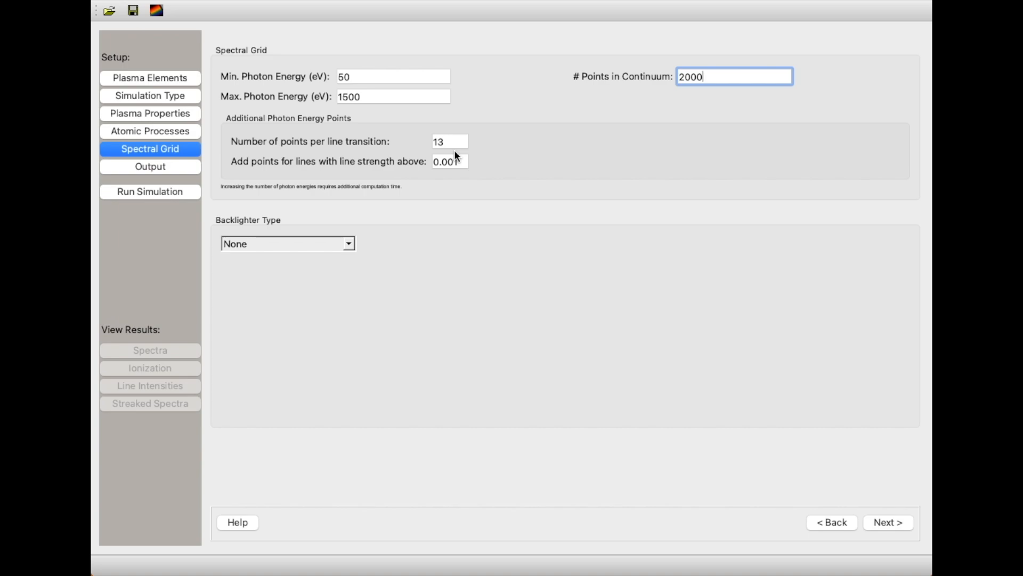
key(Return)
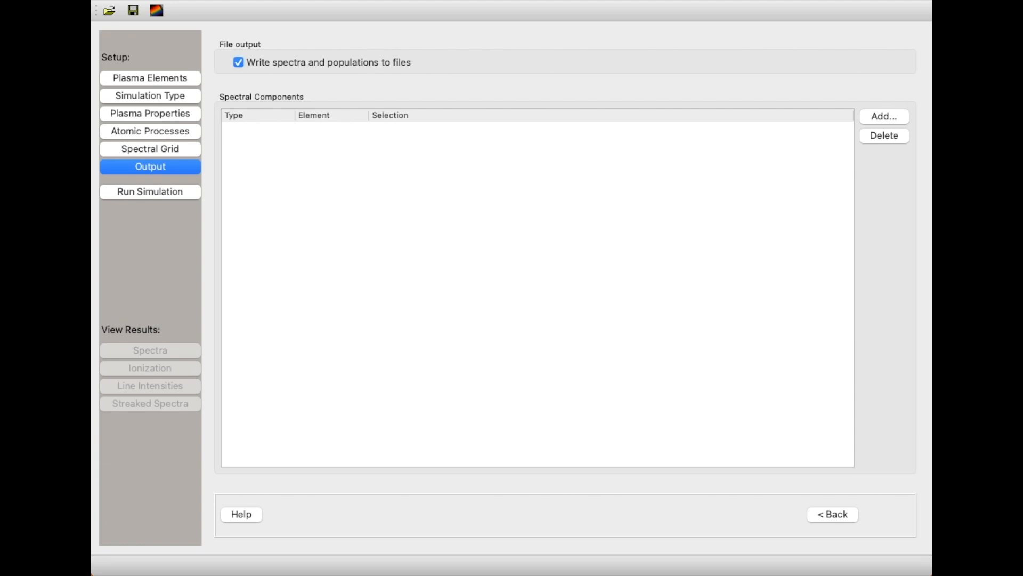
Run the simulation under the name "aluminum run" and close the progress window once it completes.
click(172, 192)
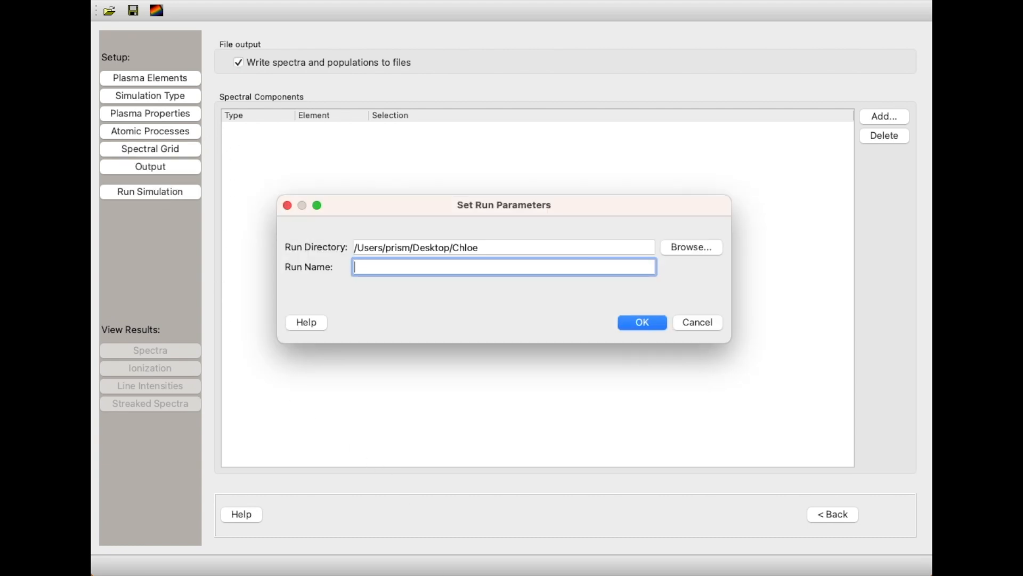
text(aluminum run)
click(642, 323)
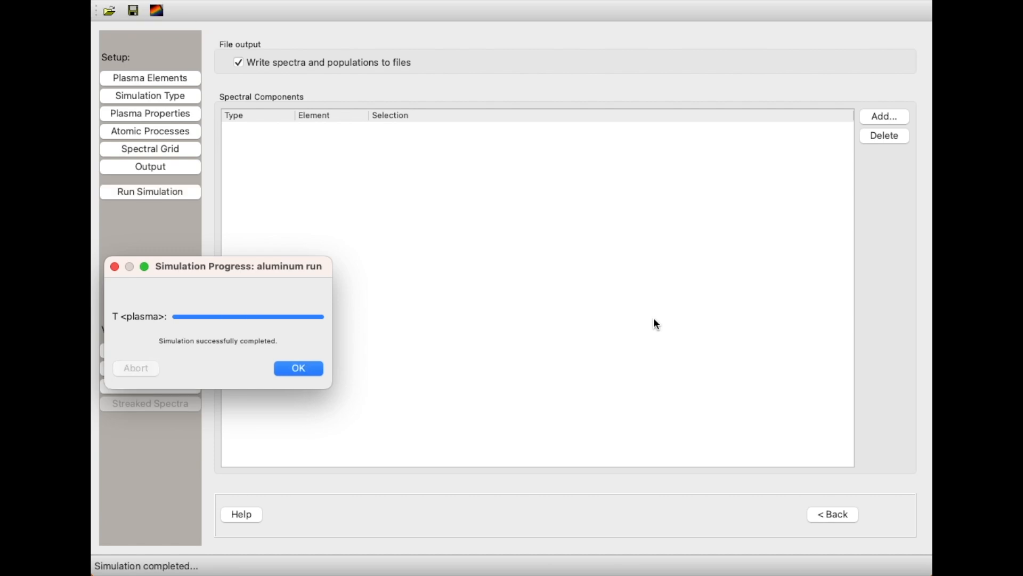
click(306, 372)
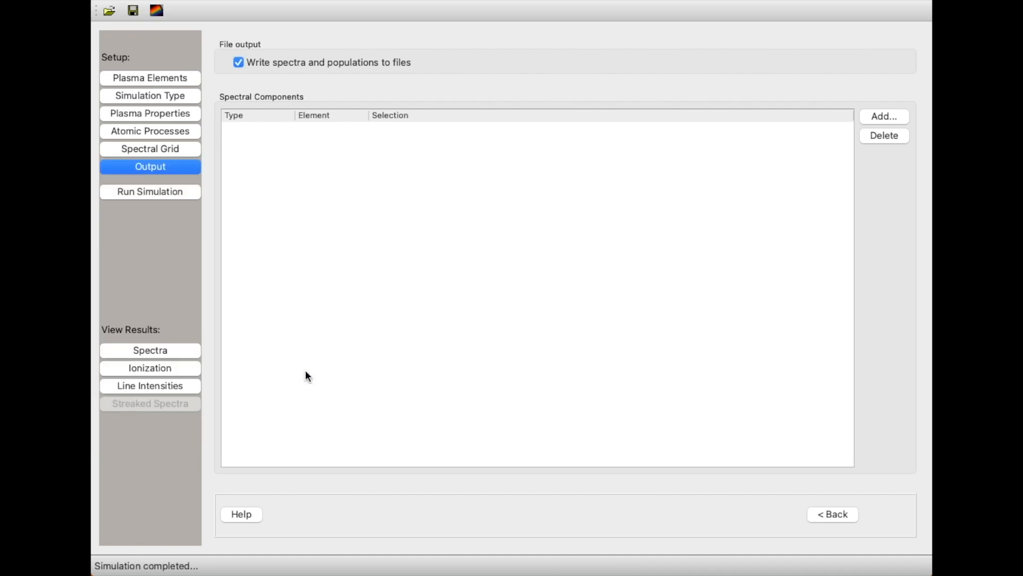
Open the spectra results and plot Transmission for the simulated aluminum plasma.
key(super+Tab)
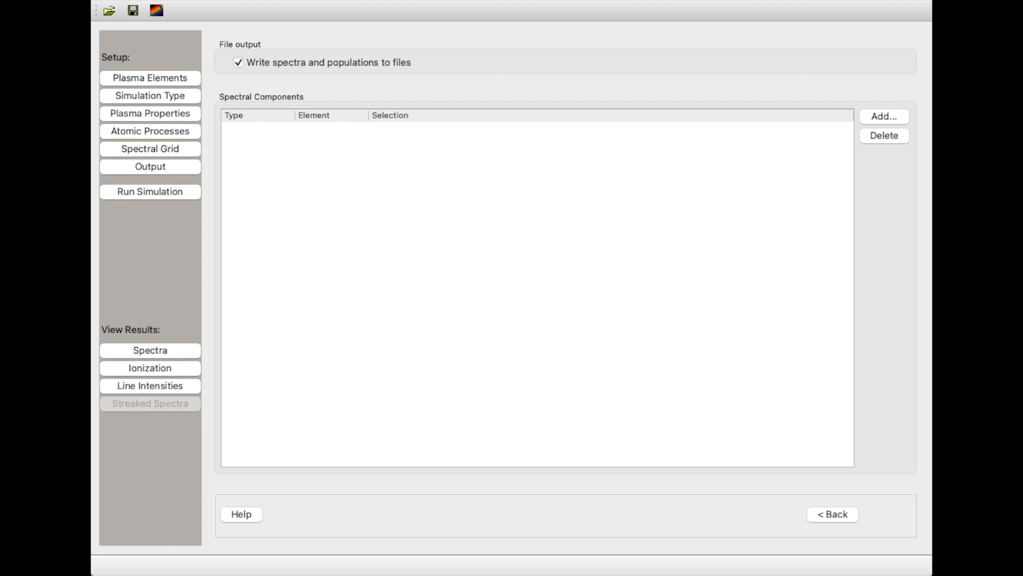
click(184, 351)
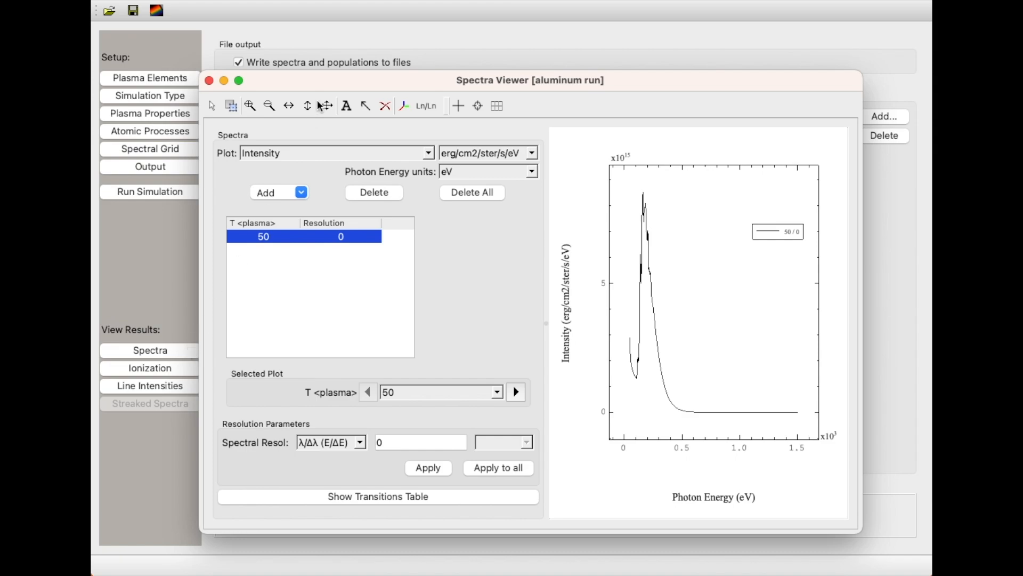
click(310, 155)
click(300, 209)
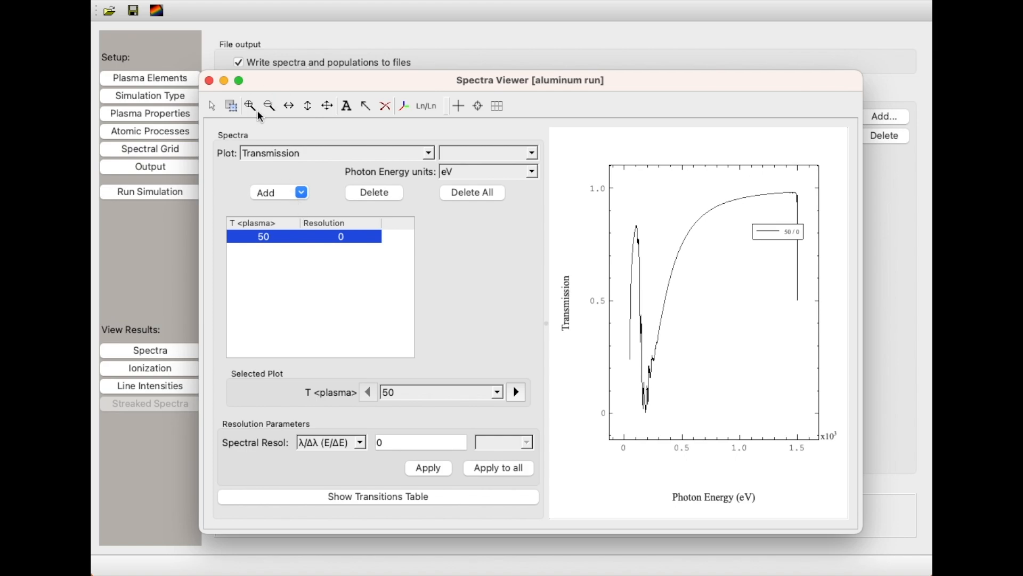
Examine the low-energy transmission features up close and compare the full transmission spectra across the plasma temperatures.
drag(629, 312, 672, 419)
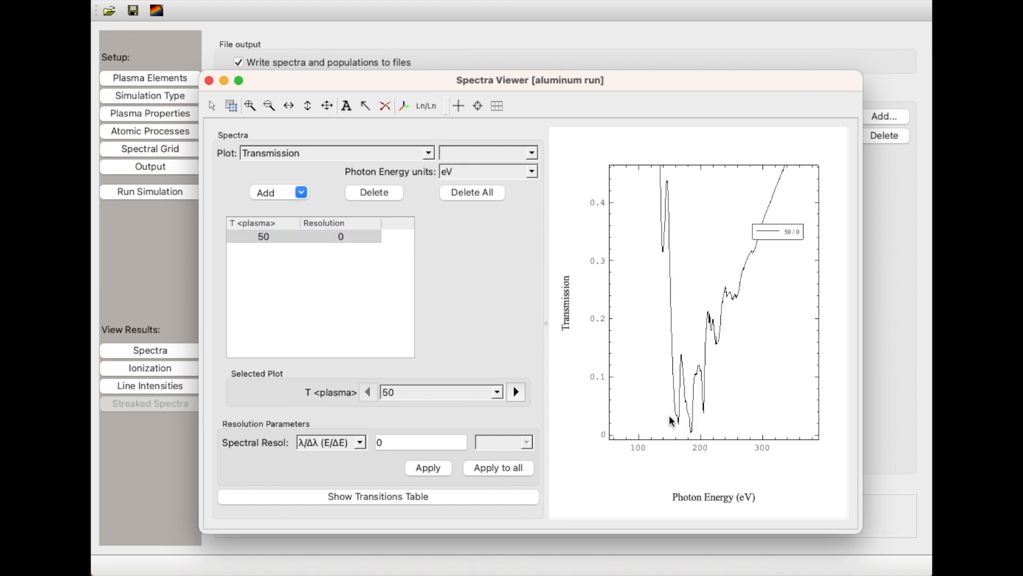
click(327, 105)
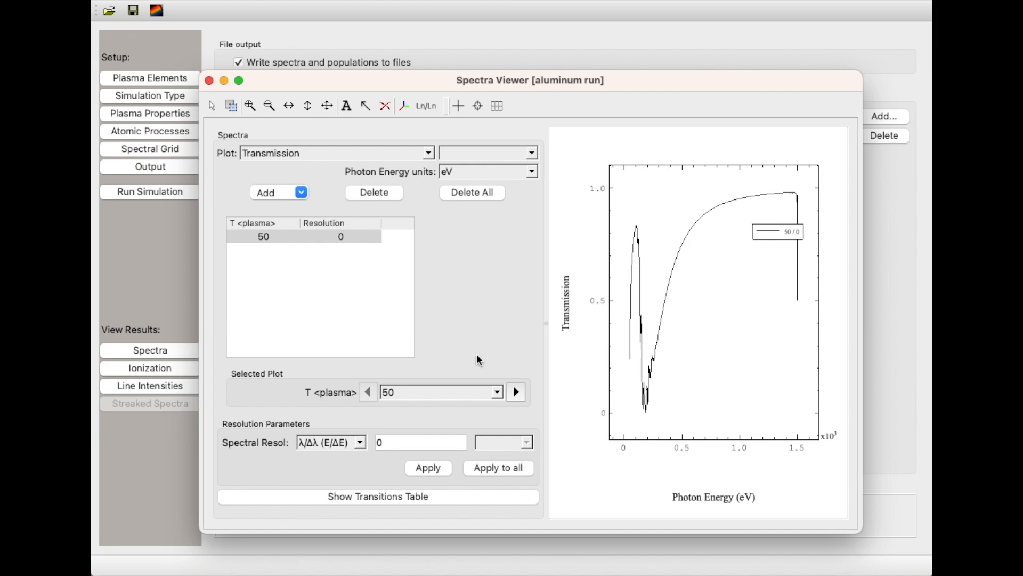
scroll(413, 392, down, 3)
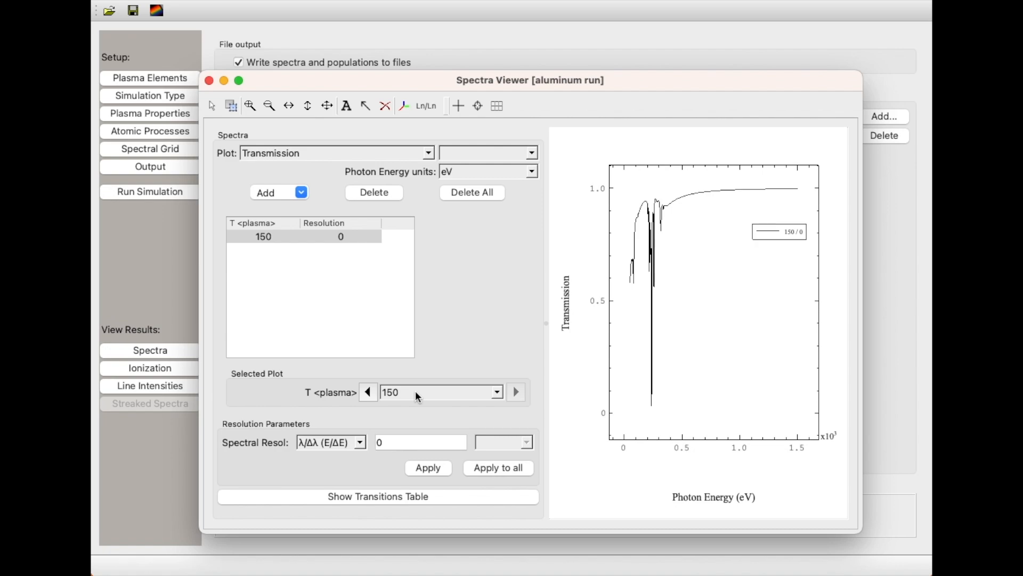
scroll(415, 391, up, 3)
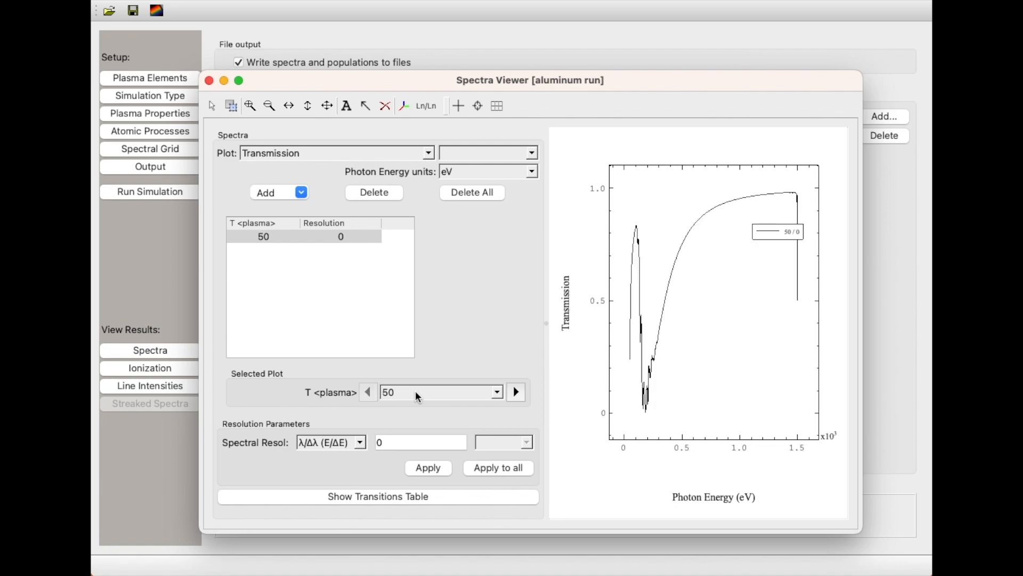
scroll(415, 391, down, 1)
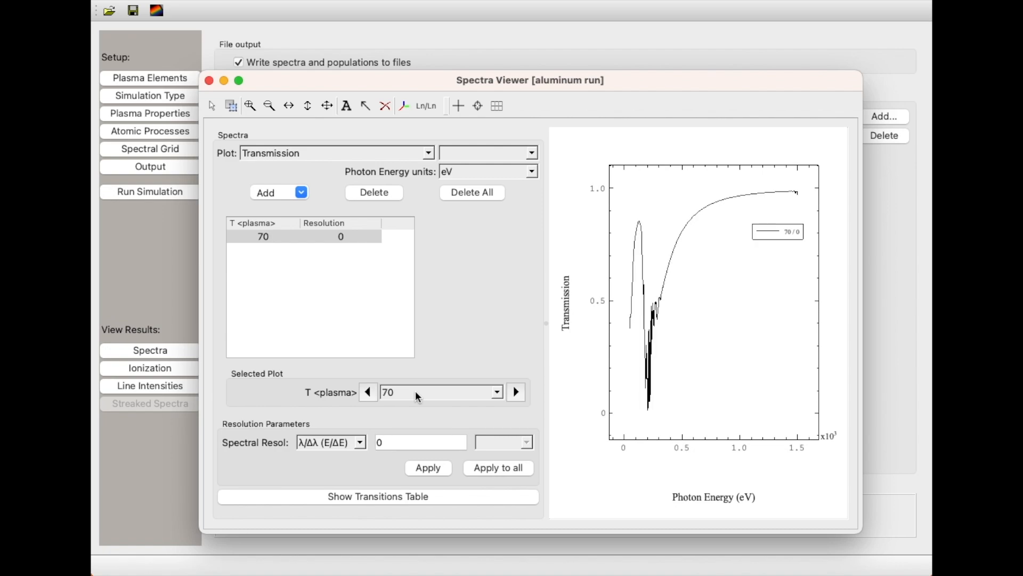
scroll(415, 391, down, 2)
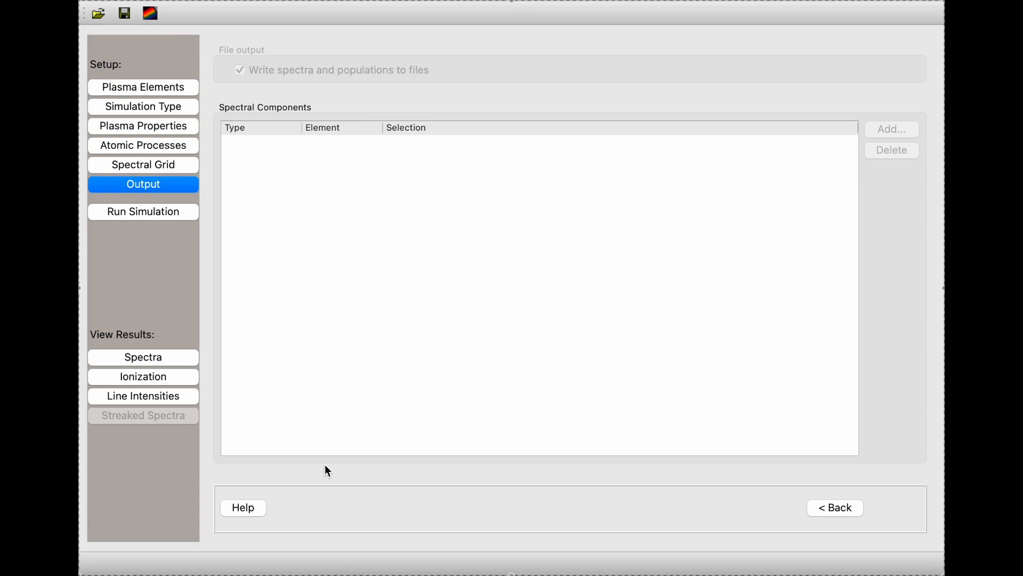
Open the ionization results and graph the fractions of the Al V through Al IX ions against plasma temperature.
click(175, 381)
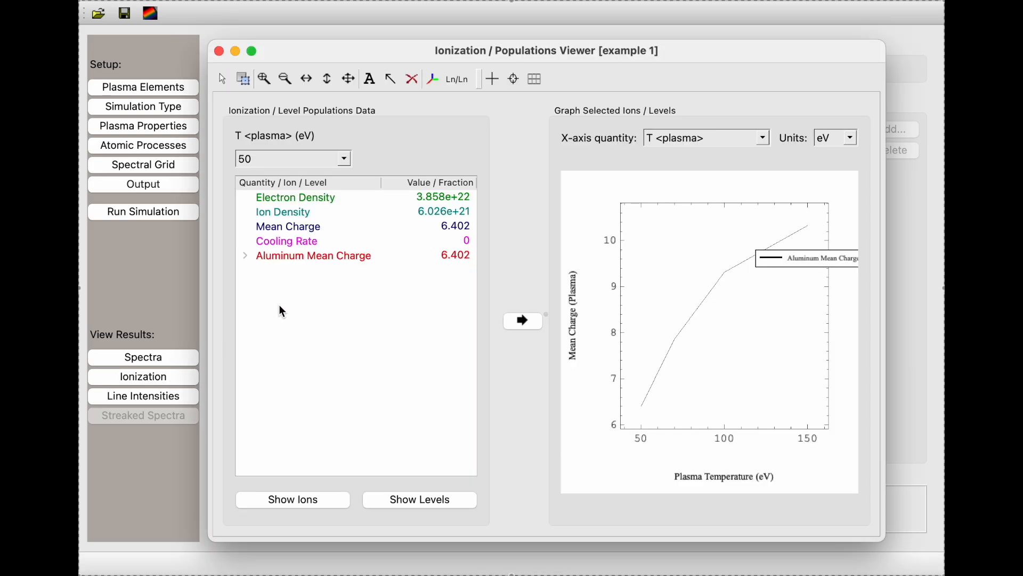
click(245, 256)
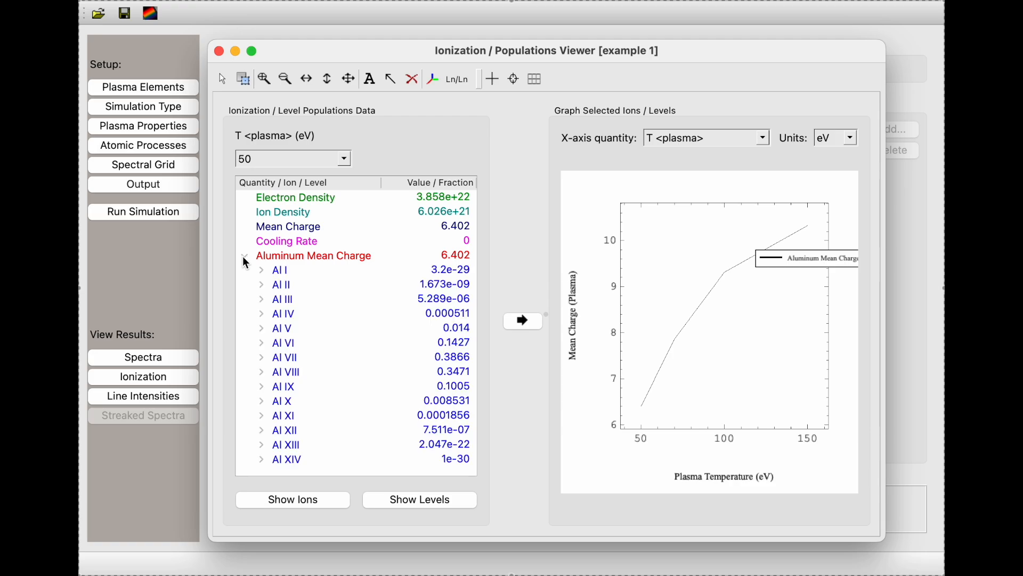
click(312, 356)
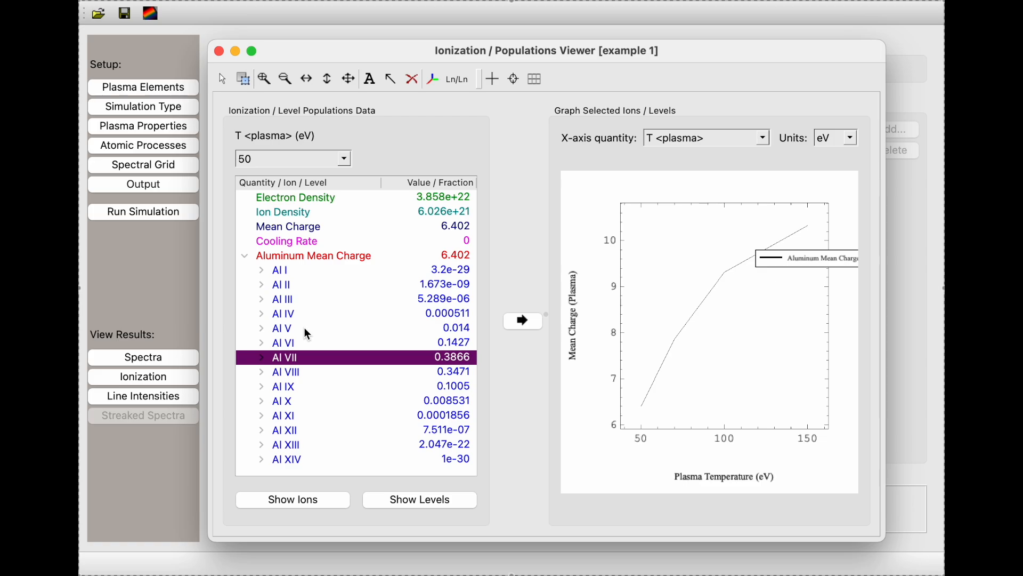
click(307, 328)
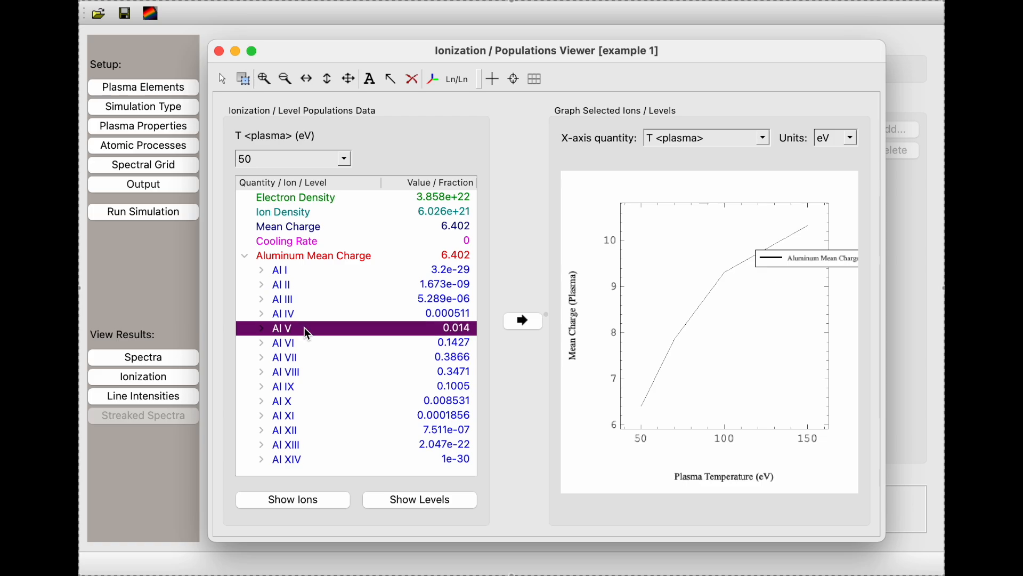
shift+click(299, 393)
click(532, 320)
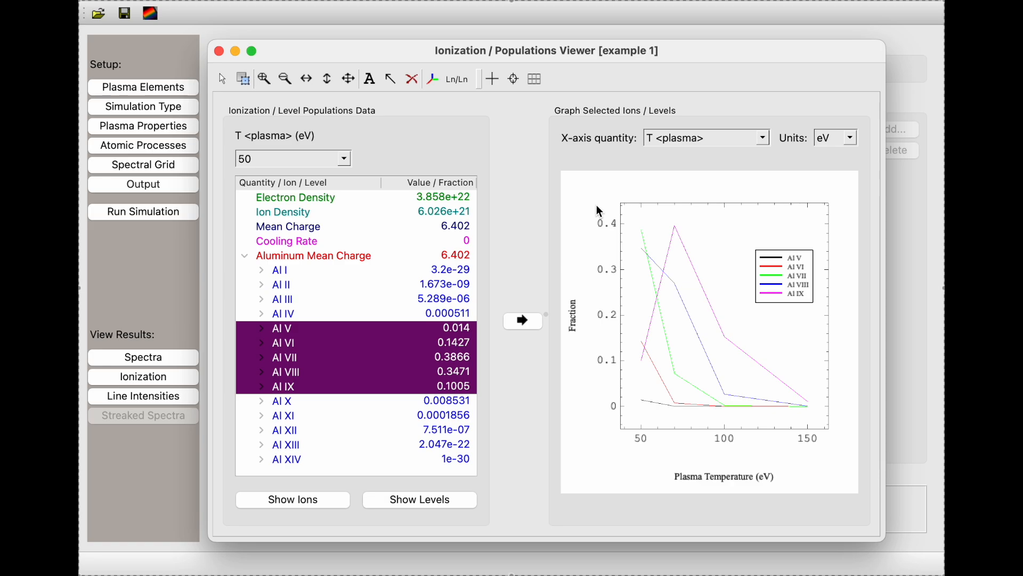
Switch the x-axis quantity to ionization stage (spectroscopic) and graph the aluminum ion fractions at 50 eV, overwriting the plot.
click(766, 138)
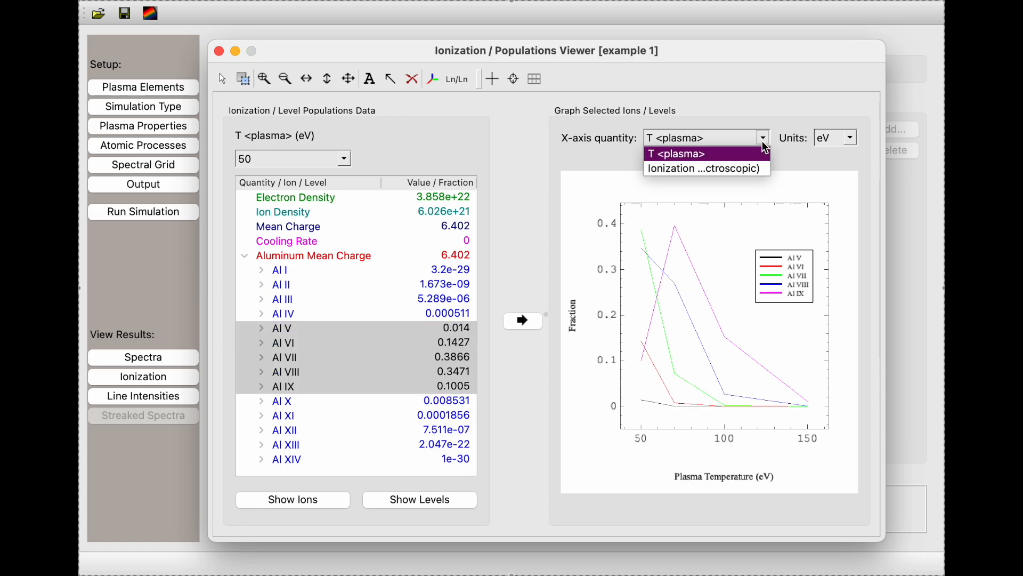
click(751, 167)
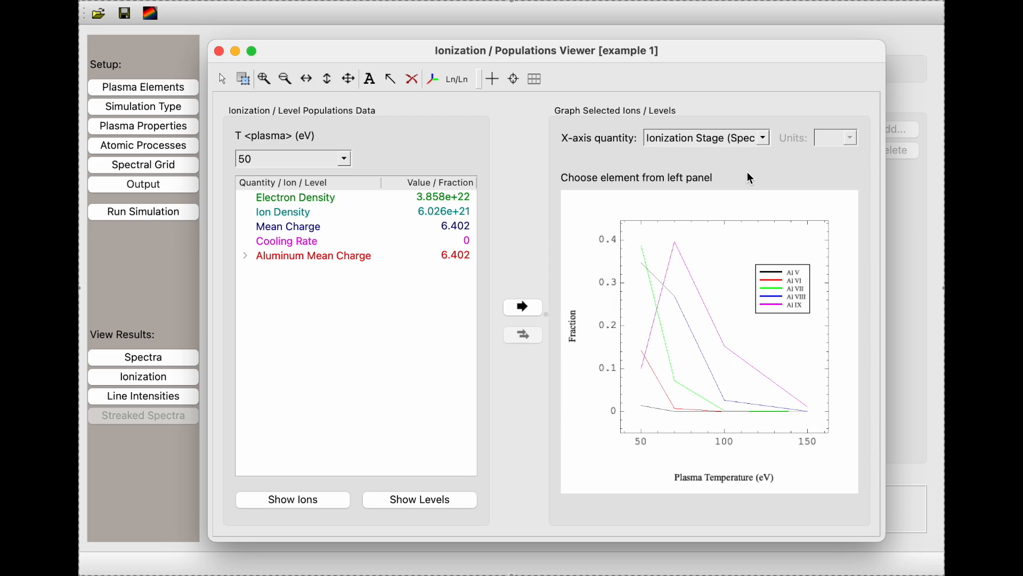
click(372, 257)
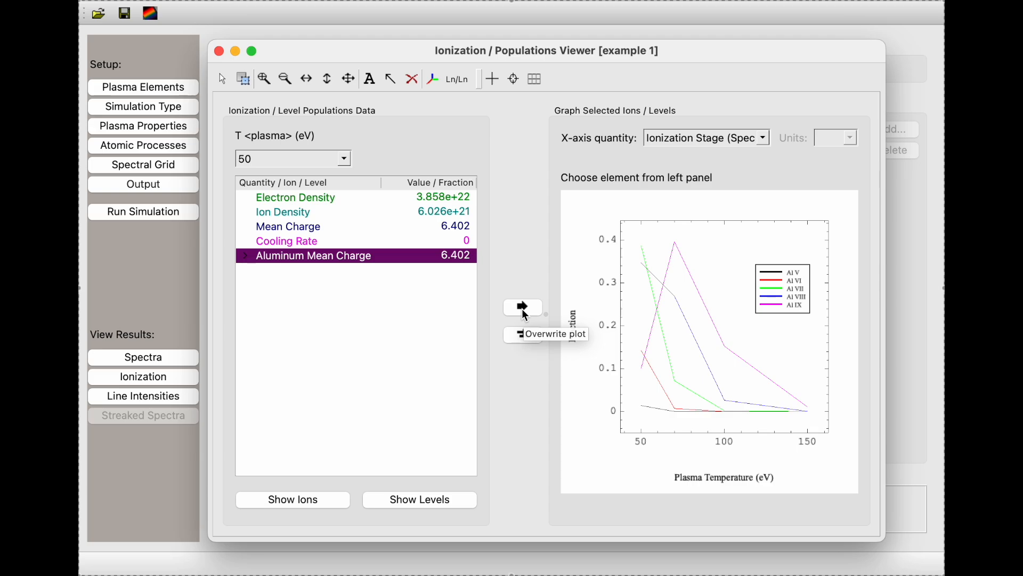
click(525, 313)
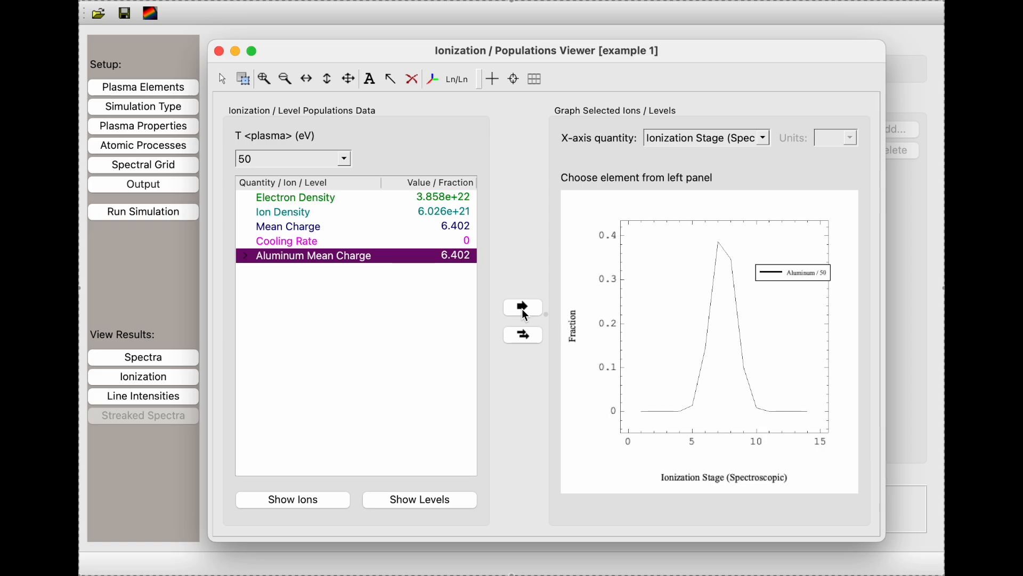
Add the aluminum ionization distributions for plasma temperatures of 70, 100 and 150 eV to the existing plot.
click(284, 164)
click(278, 192)
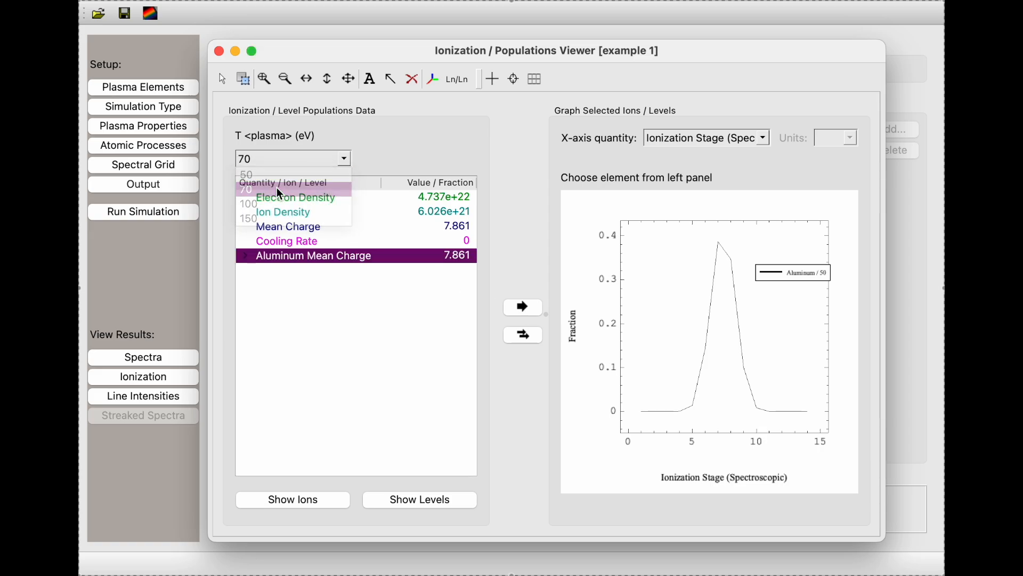
click(305, 160)
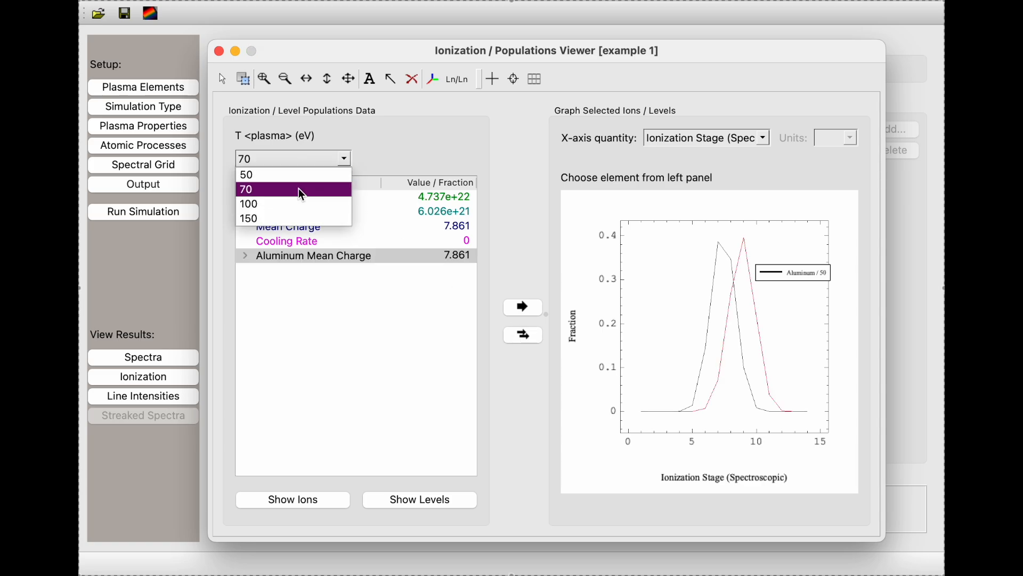
click(292, 205)
click(519, 336)
click(284, 165)
click(271, 216)
click(526, 336)
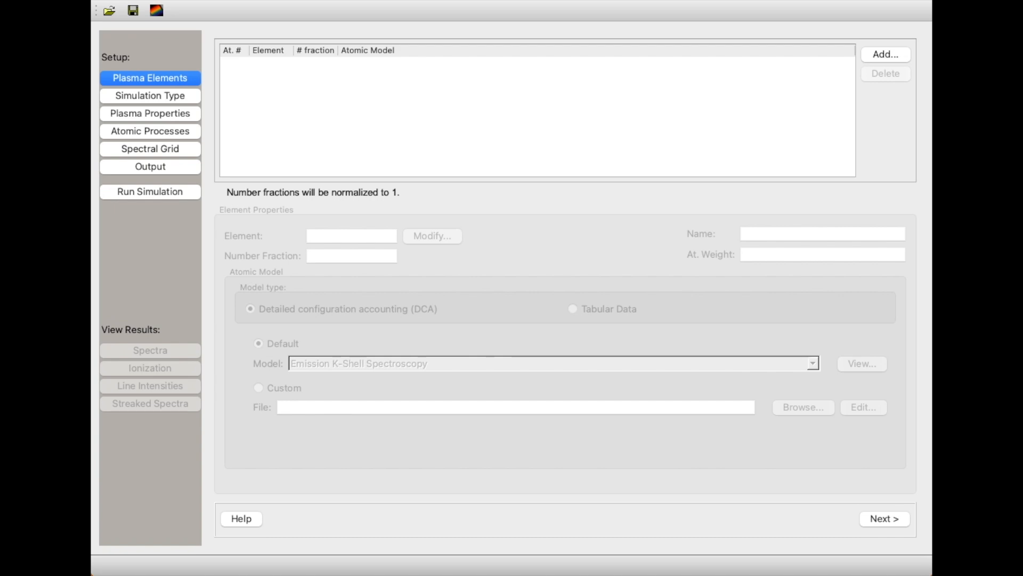
Add argon as a plasma element with a number fraction of 0.001.
click(885, 55)
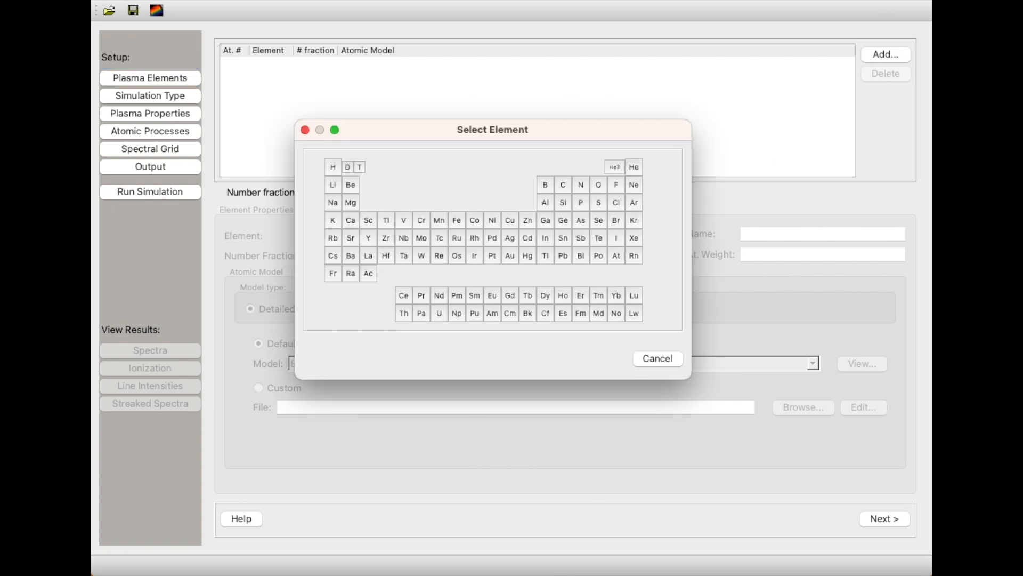
click(637, 201)
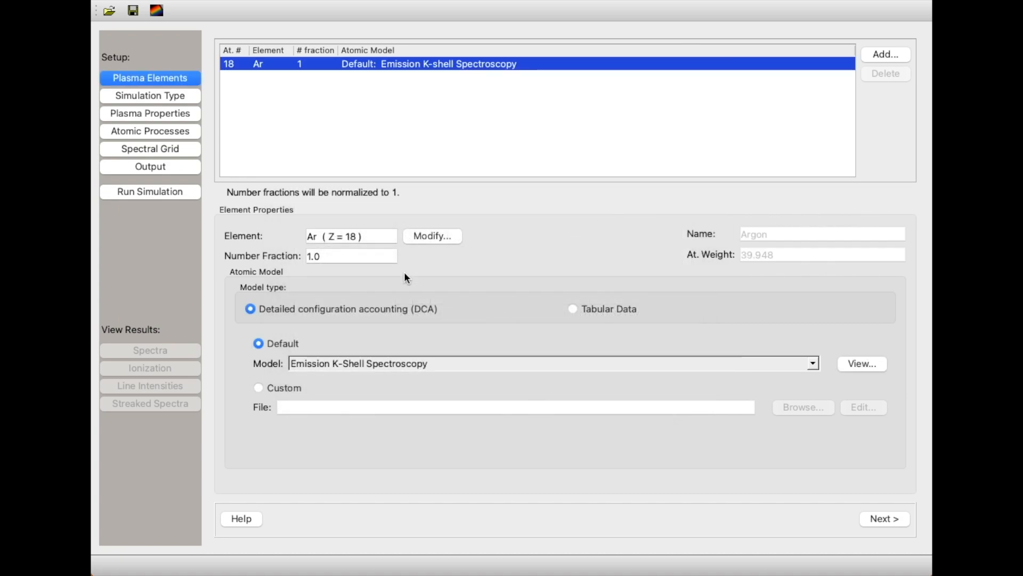
click(342, 259)
key(BackSpace)
key(BackSpace)
key(BackSpace)
text(0.001)
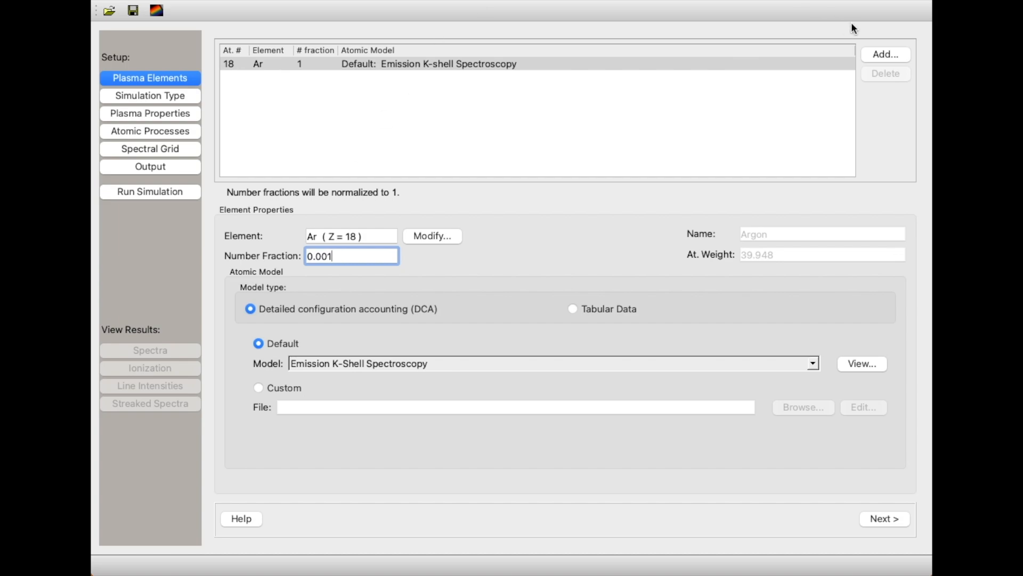
Add deuterium to the plasma elements with a number fraction of 0.999.
click(877, 57)
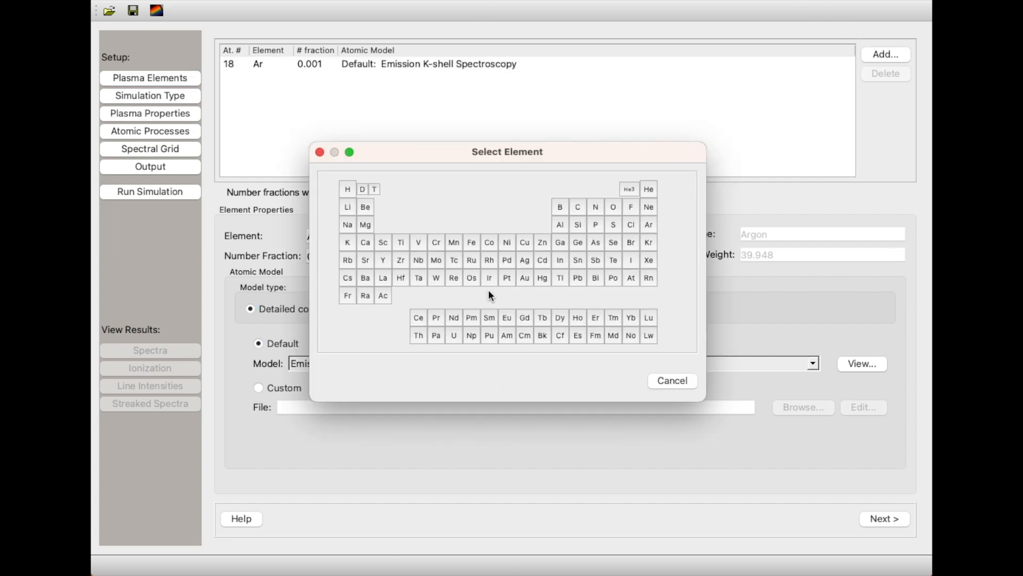
click(363, 189)
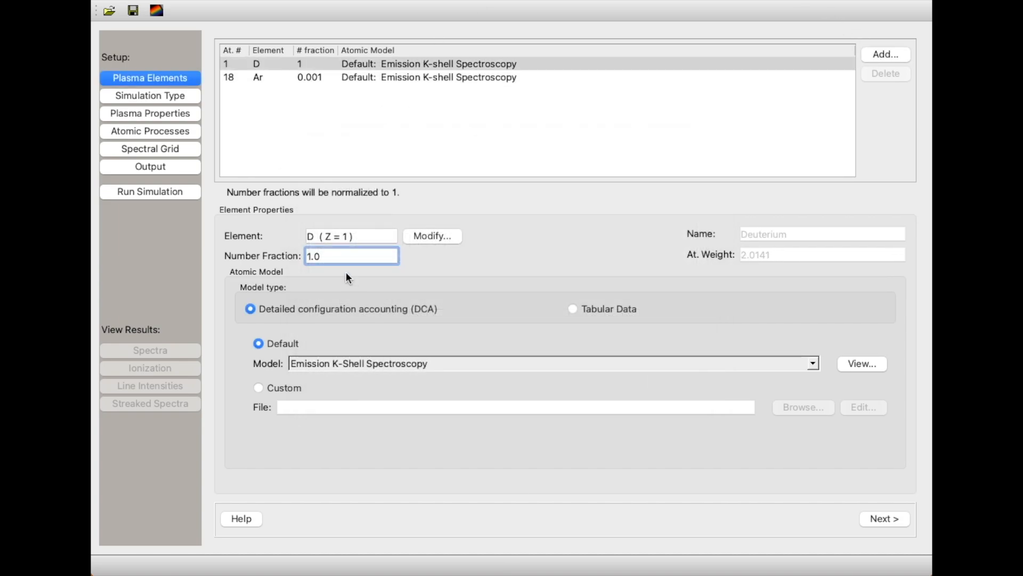
key(BackSpace)
key(BackSpace)
key(BackSpace)
text(.9999)
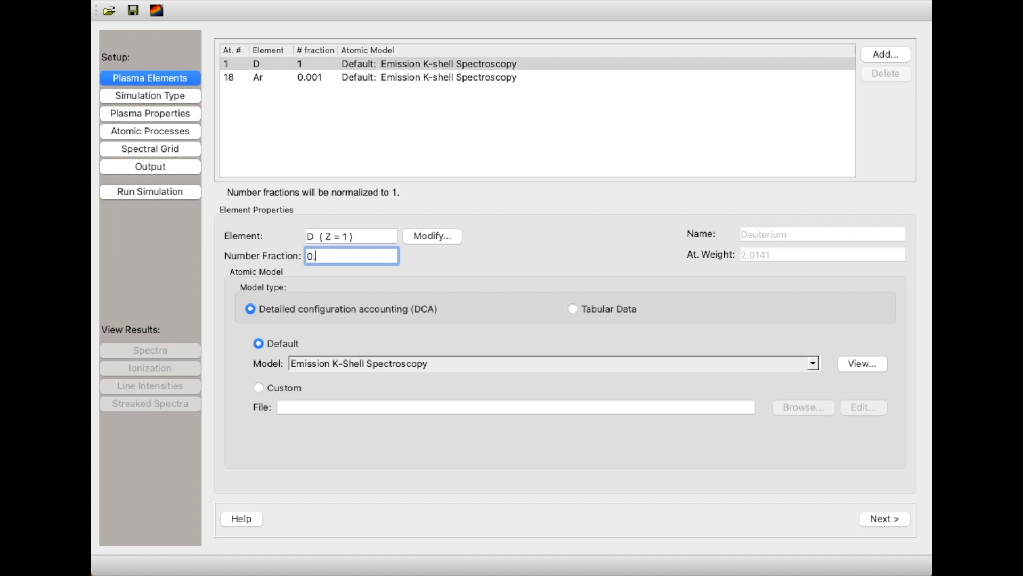
key(BackSpace)
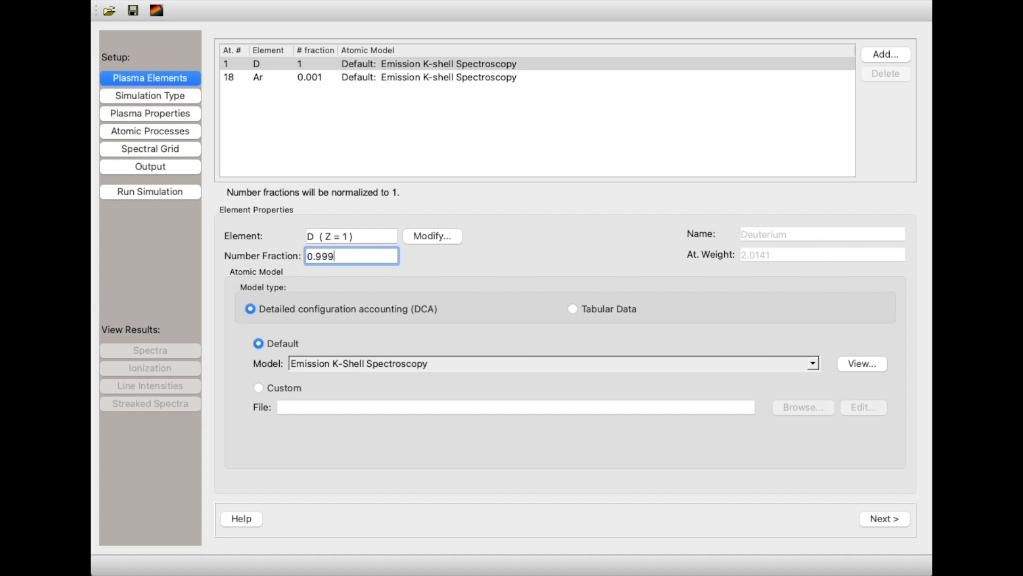
Specify the plasma density as ion density and make Thickness the first independent variable.
click(151, 95)
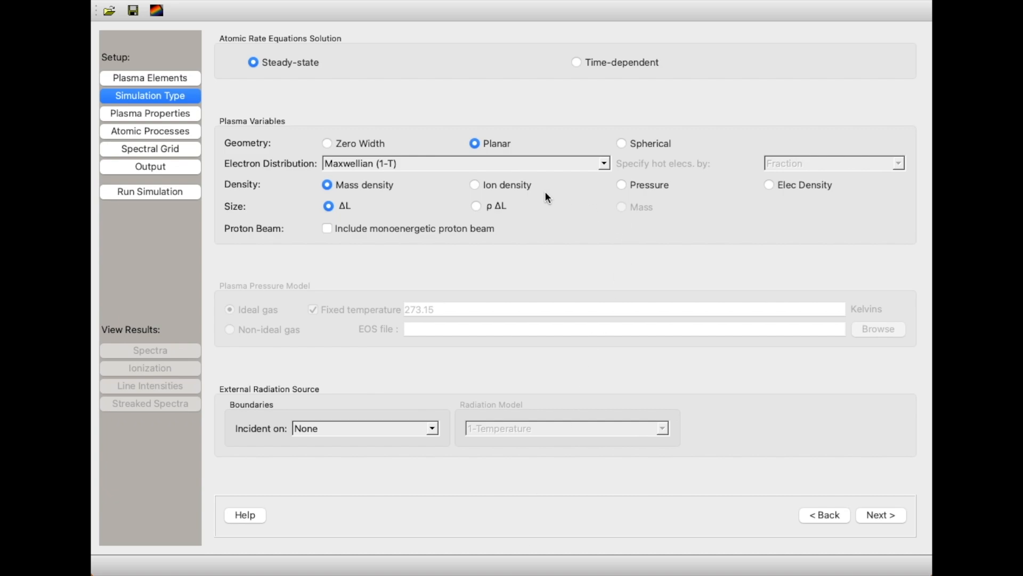
click(475, 185)
click(880, 514)
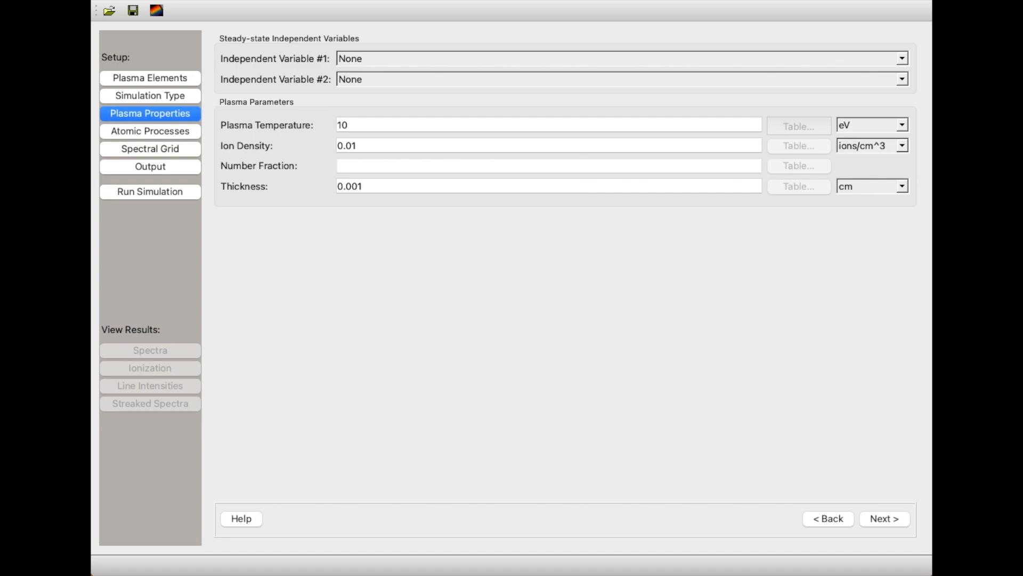
click(399, 59)
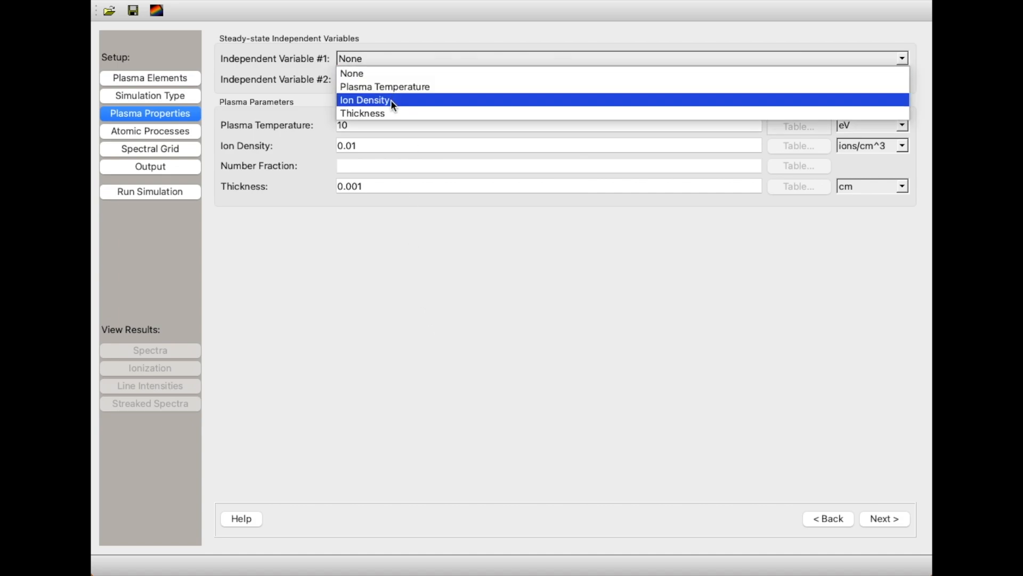
click(395, 113)
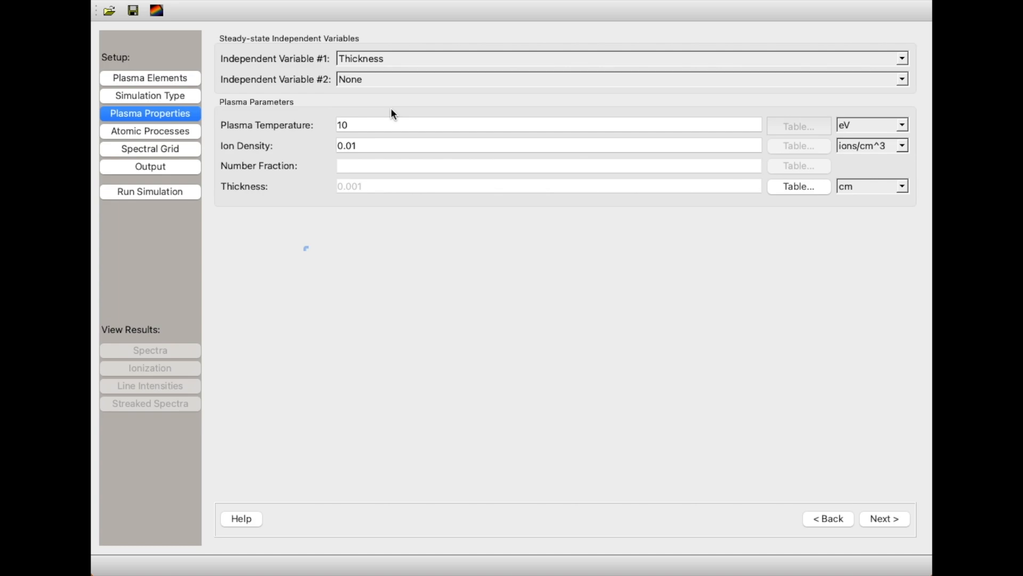
Set the plasma temperature to 1500 eV and the ion density to 5e23 ions/cm^3.
drag(422, 123, 264, 119)
text(1500)
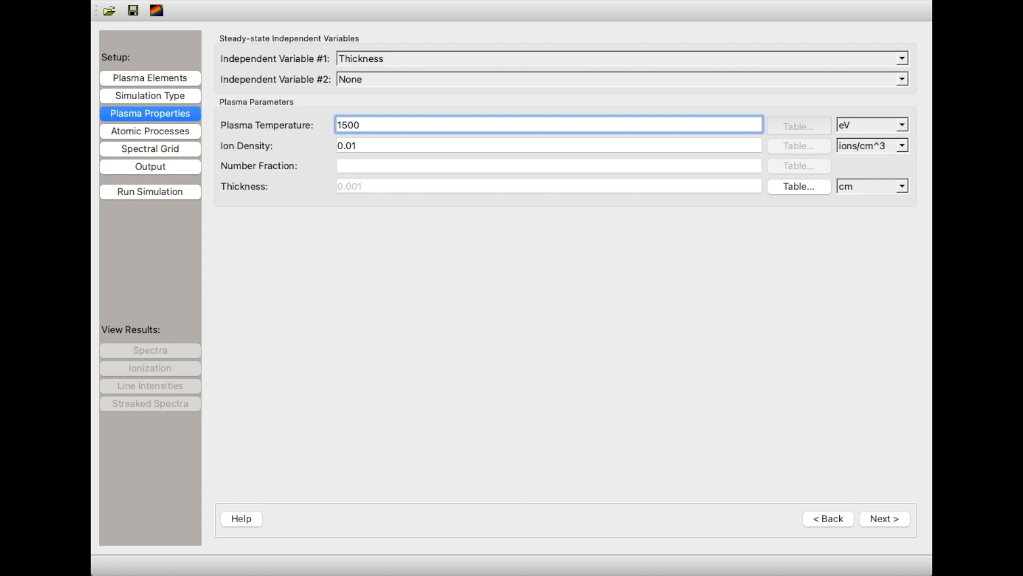
key(Tab)
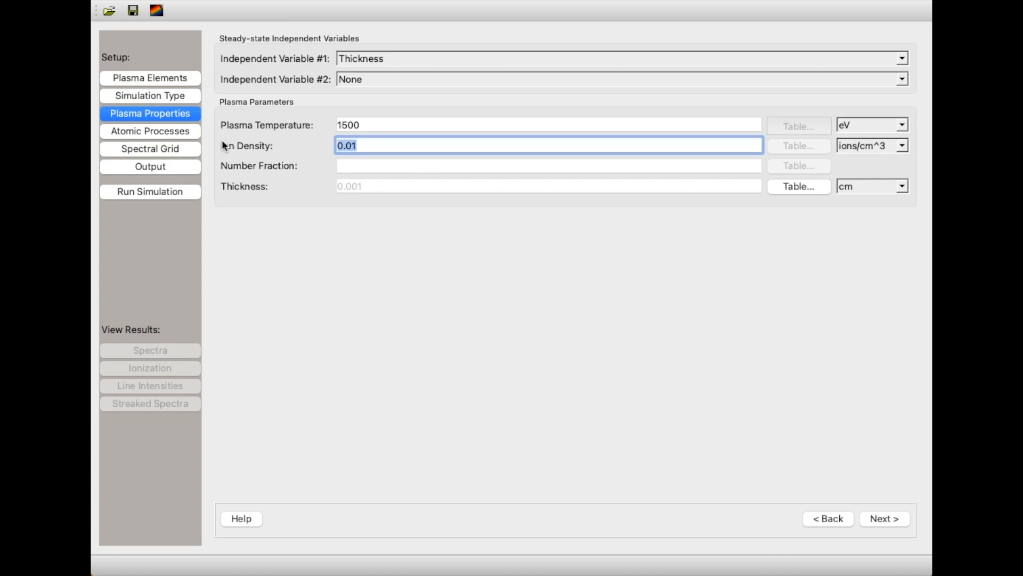
text(5e23)
Define the plasma thickness table in microns with 11 linearly spaced grid points from 50 to 150.
click(886, 186)
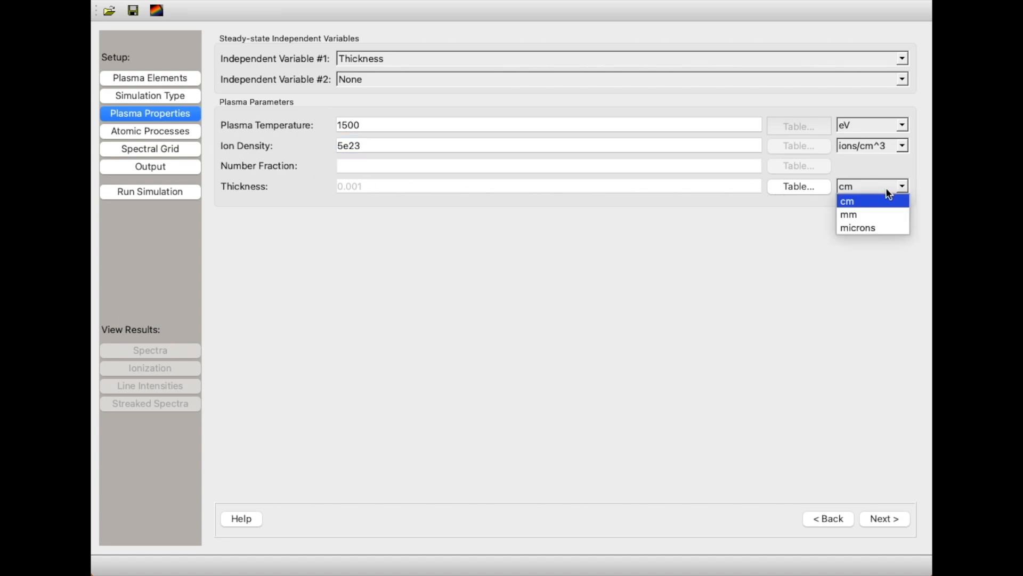
click(880, 228)
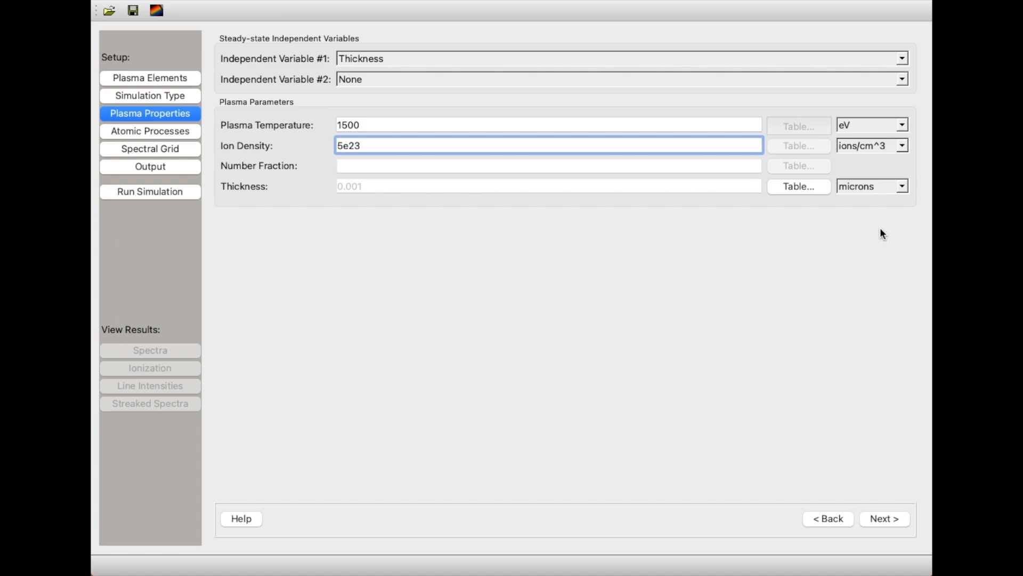
click(803, 183)
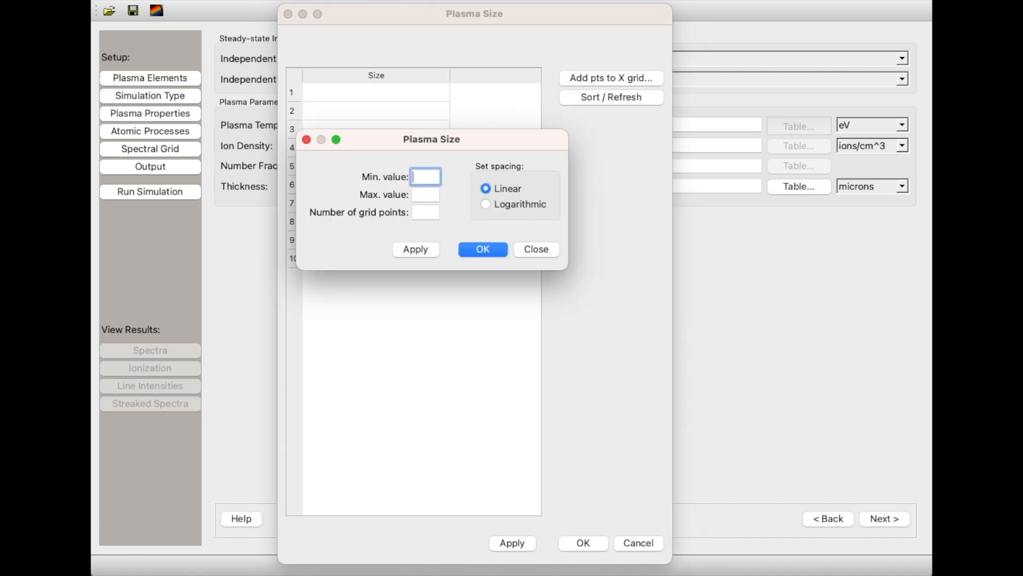
text(50)
click(414, 195)
text(150)
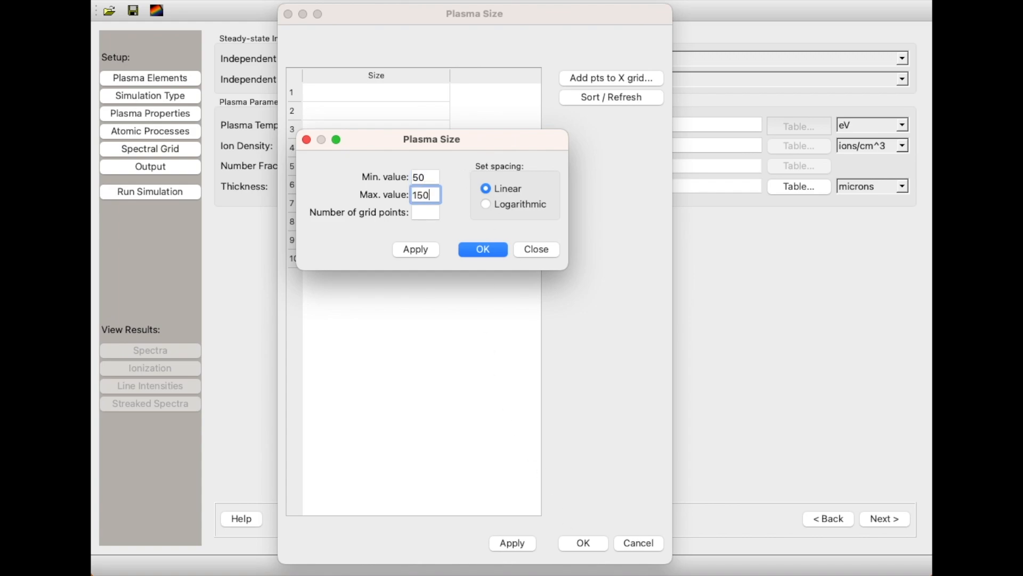
click(431, 212)
text(11)
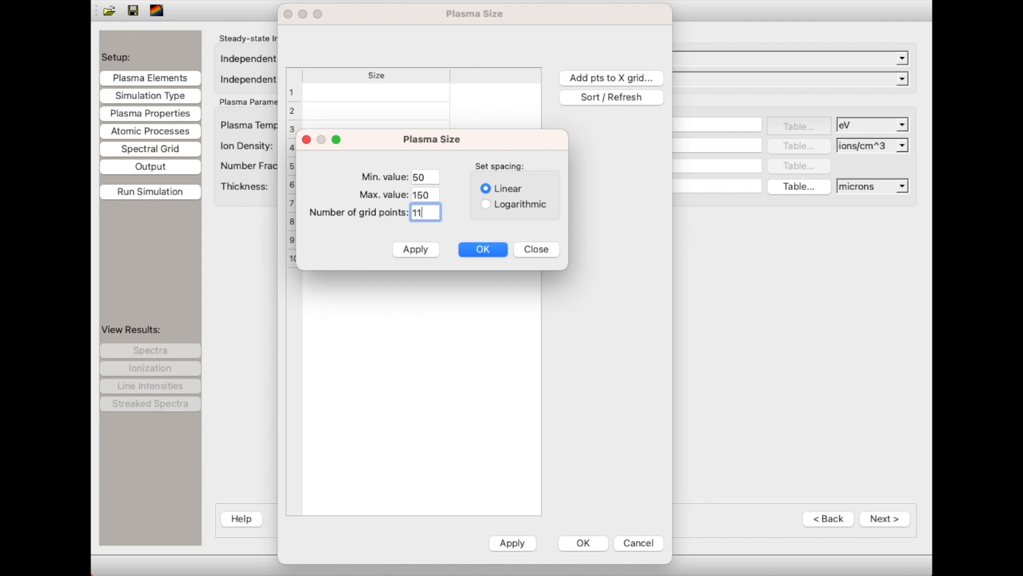
click(488, 246)
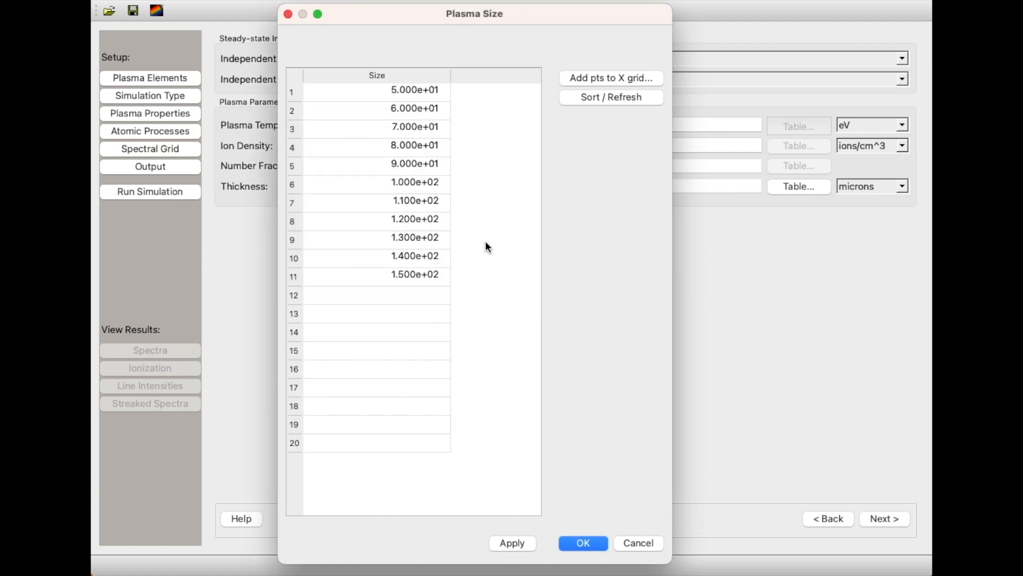
click(578, 543)
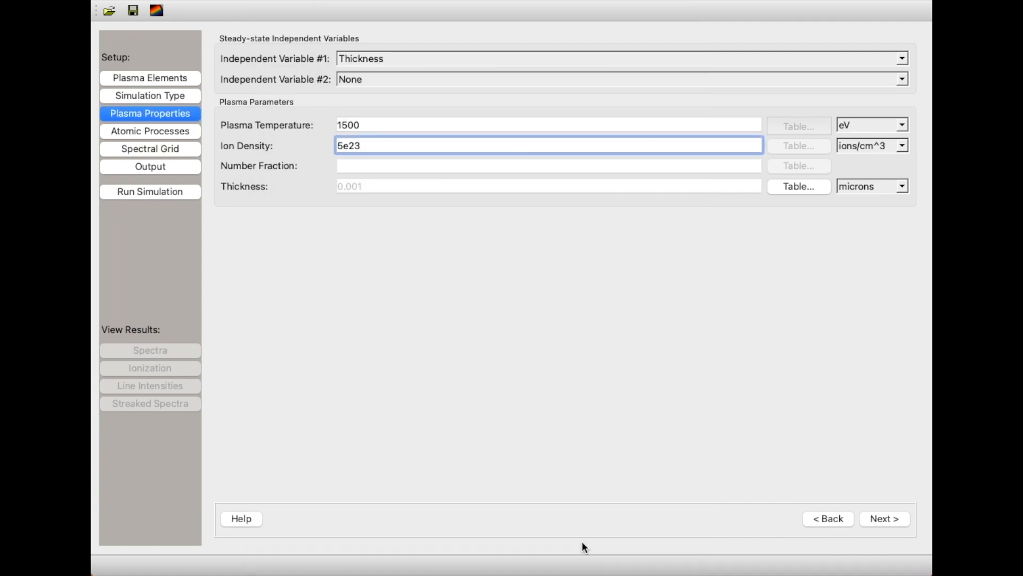
Set the atomic level populations model to Non-LTE.
key(Return)
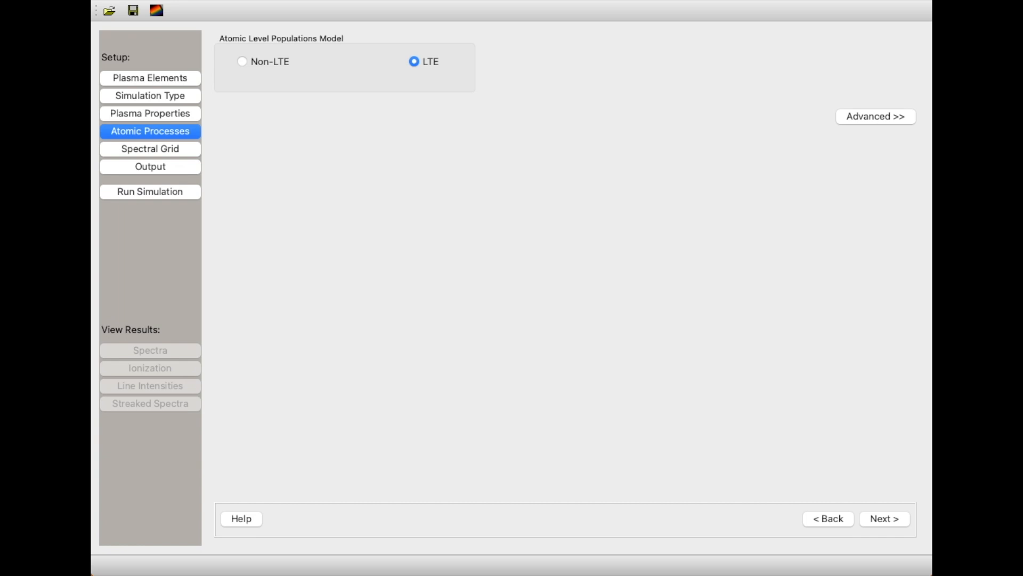
click(243, 63)
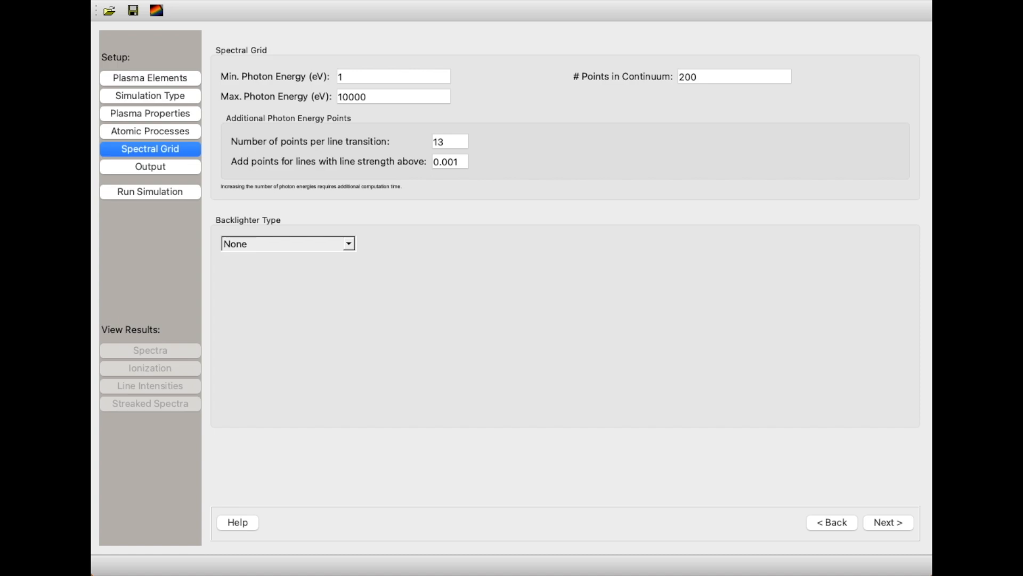
Set the spectral grid's photon energy range to a minimum of 3000 eV and a maximum of 4500 eV.
click(377, 81)
key(BackSpace)
text(3000)
click(395, 95)
double_click(394, 95)
text(45)
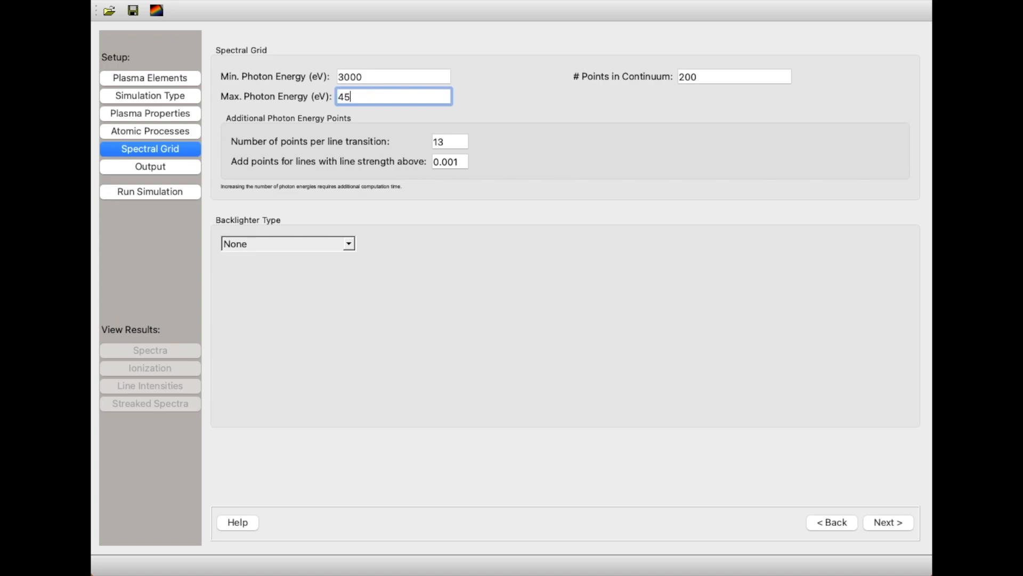
text(00)
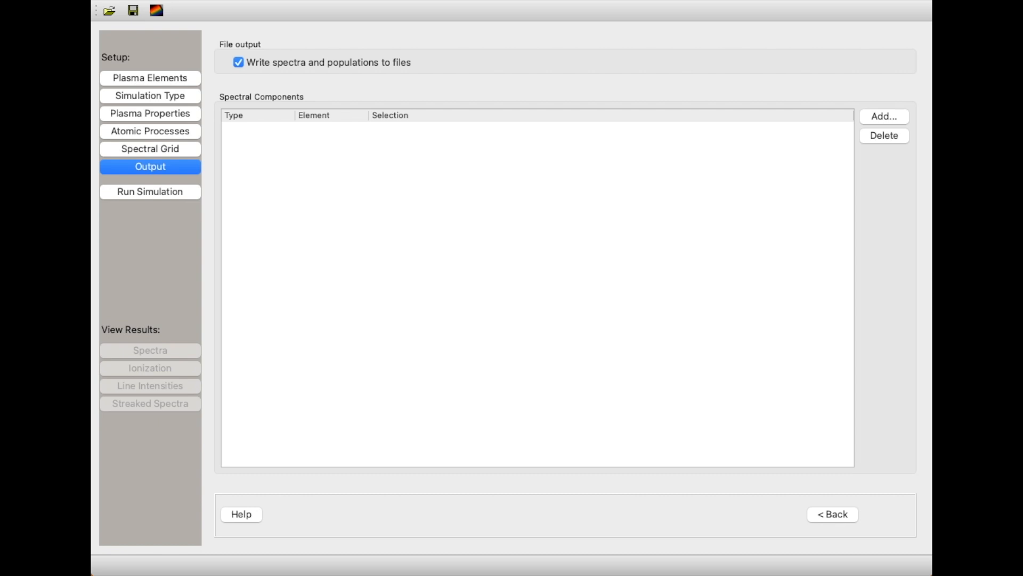
Add the argon ions XVII and XVIII as ion-type spectral components for the output.
click(895, 118)
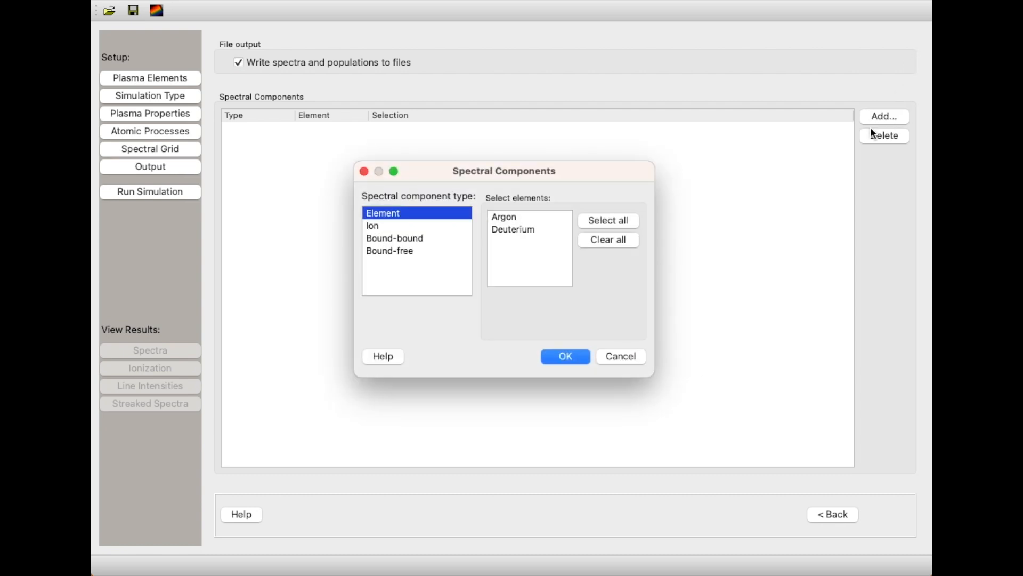
click(467, 226)
click(565, 218)
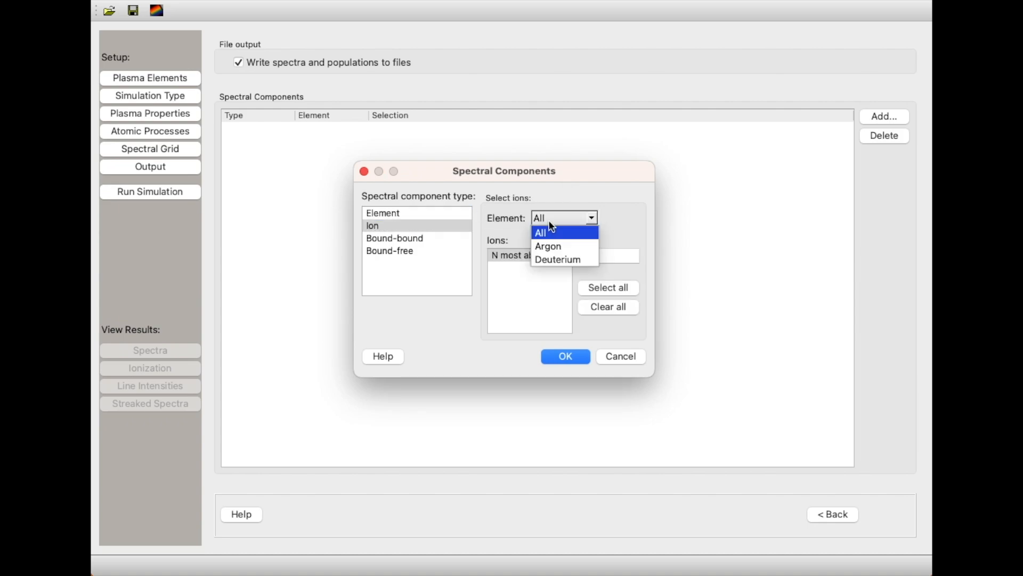
click(559, 246)
scroll(542, 284, down, 5)
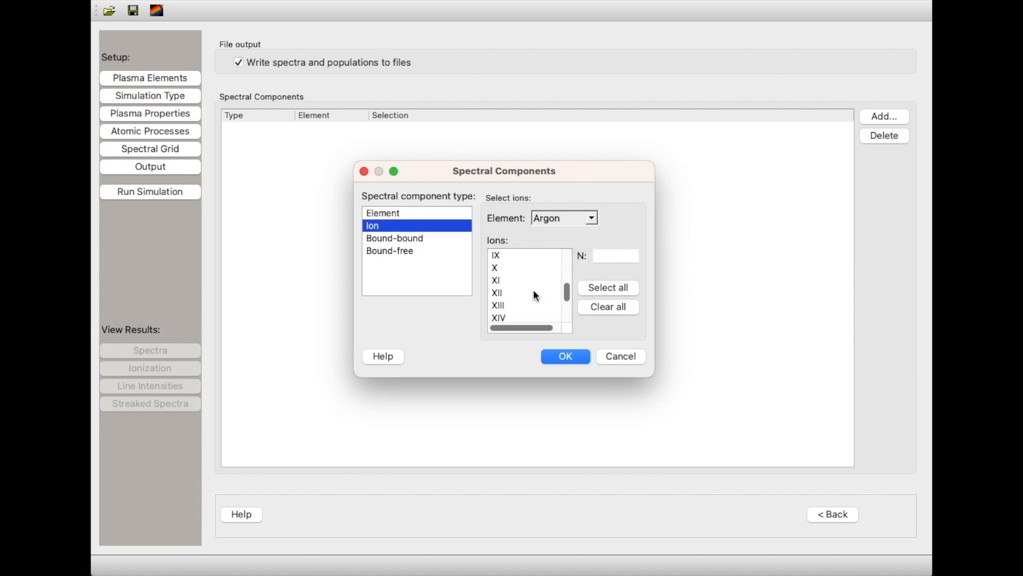
scroll(517, 305, down, 1)
click(514, 293)
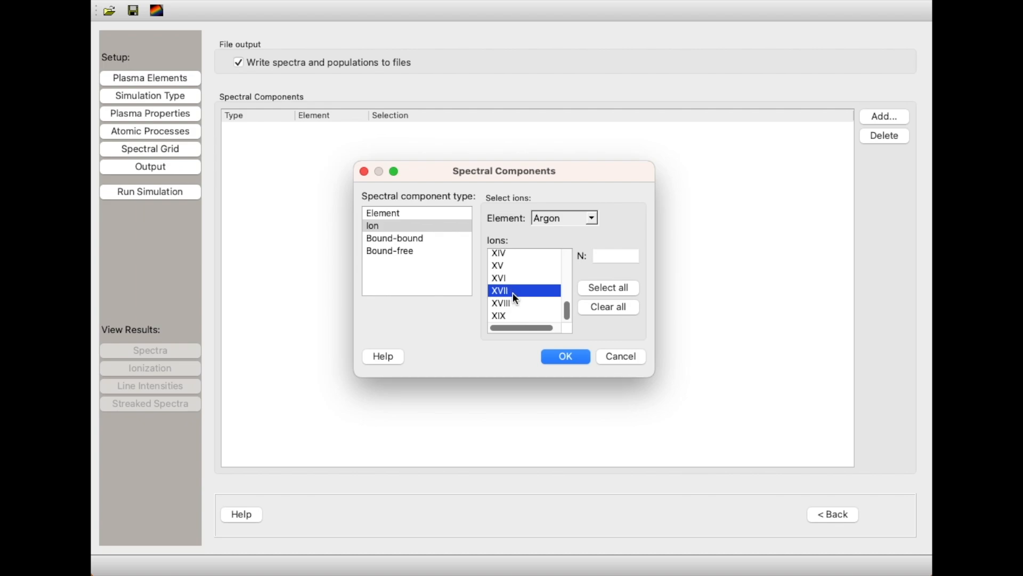
click(581, 356)
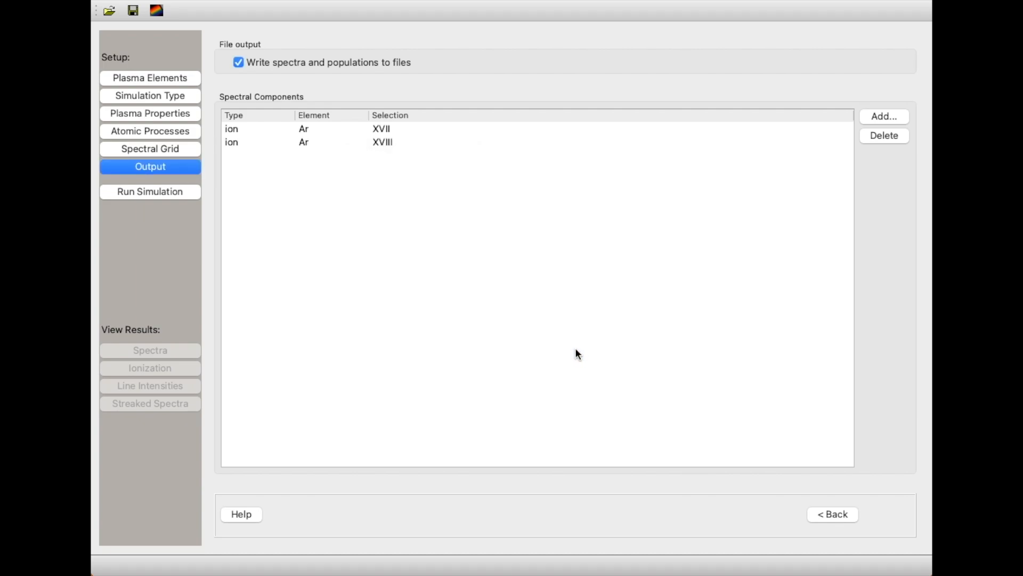
Run the simulation under the run name "argon deuterium" and dismiss the progress window once it completes.
click(183, 190)
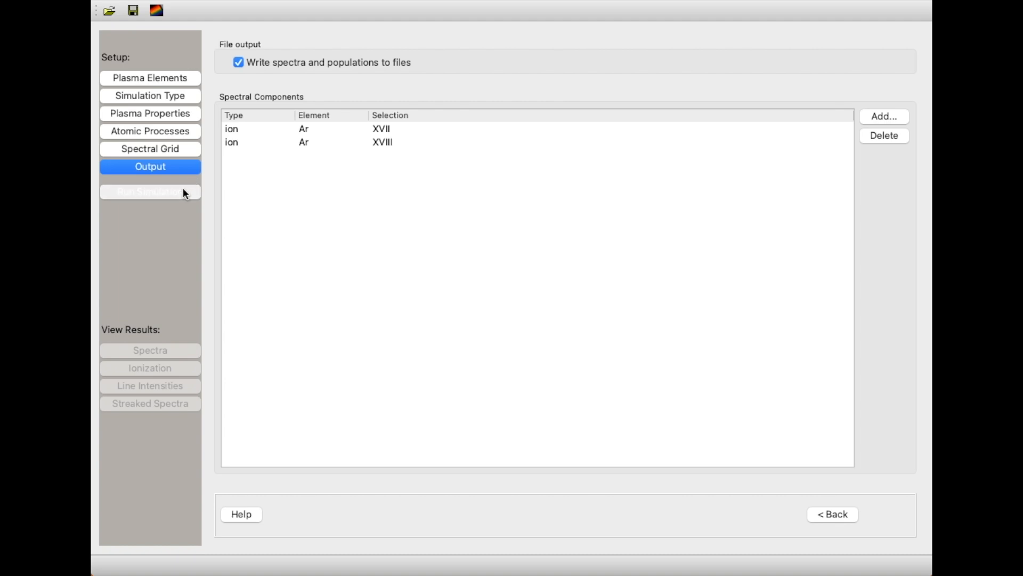
text(argon )
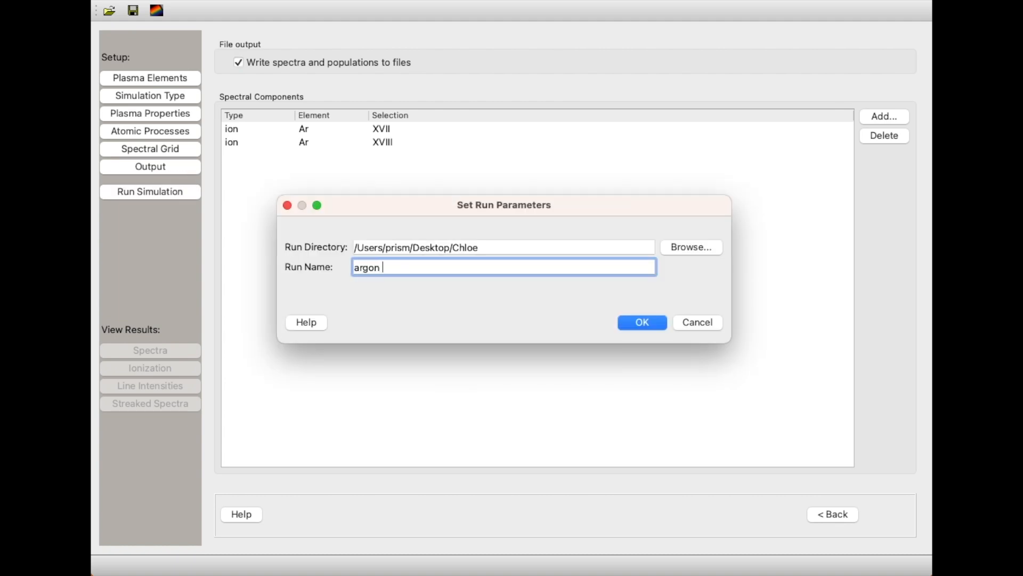
text(deuterium)
click(660, 322)
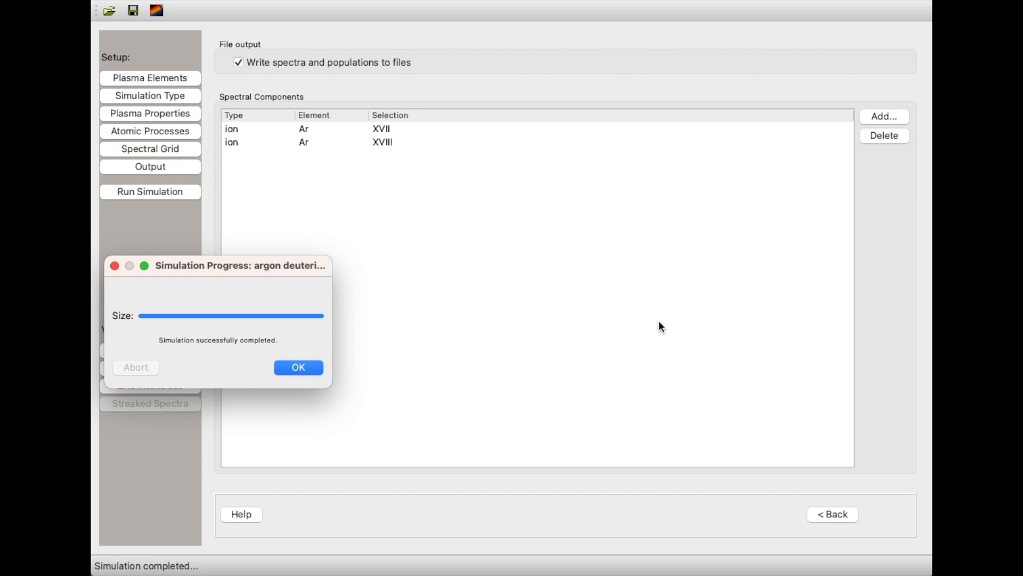
click(315, 372)
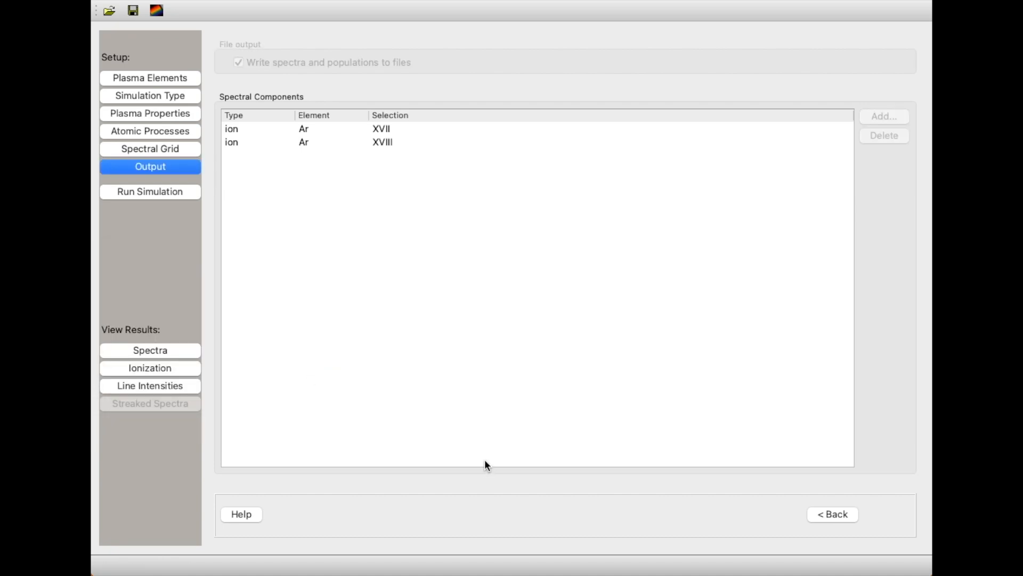
View the computed spectra and set the plot axes to a linear energy and logarithmic intensity scale (Ln/Lg).
click(145, 351)
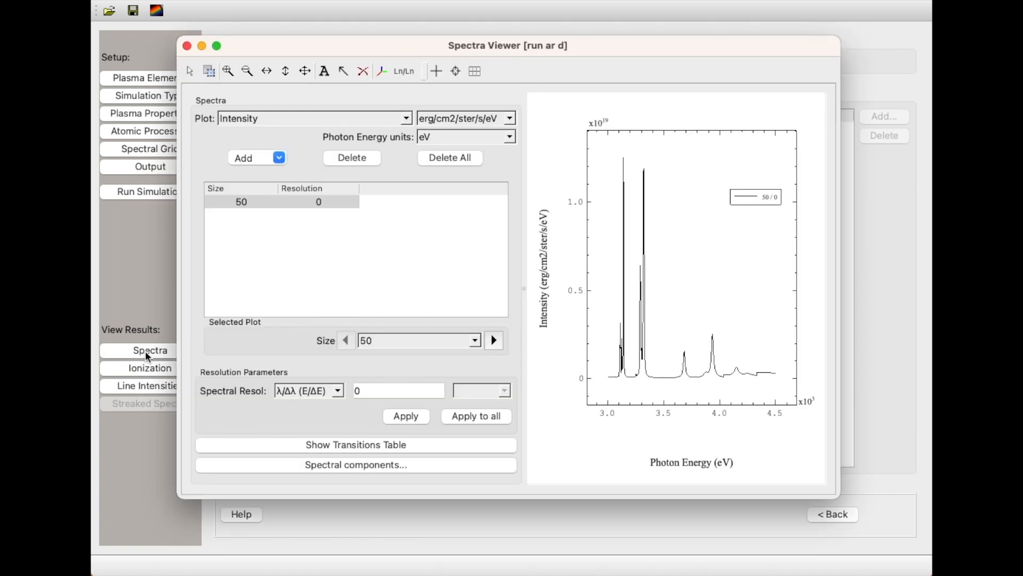
click(423, 72)
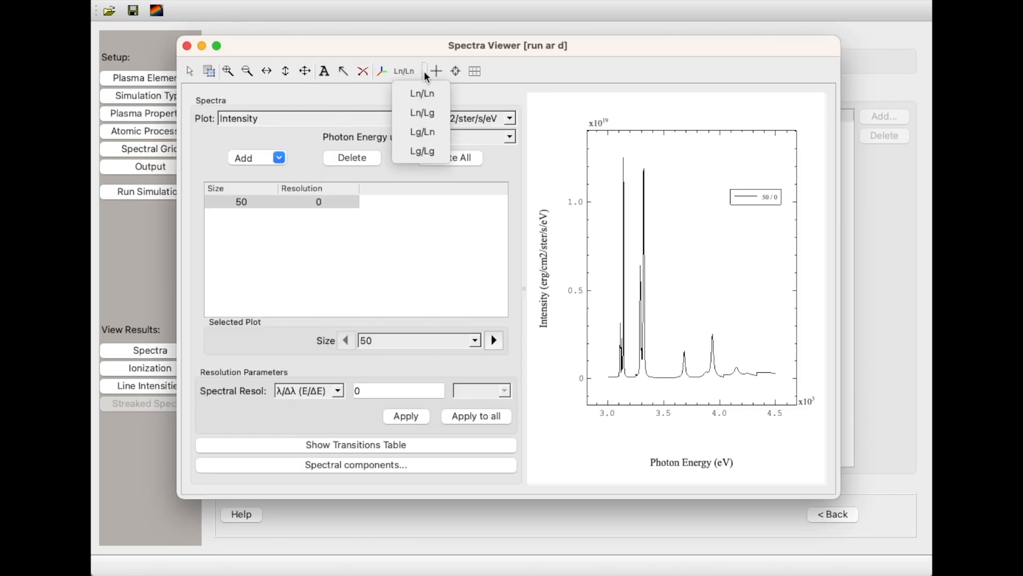
click(426, 111)
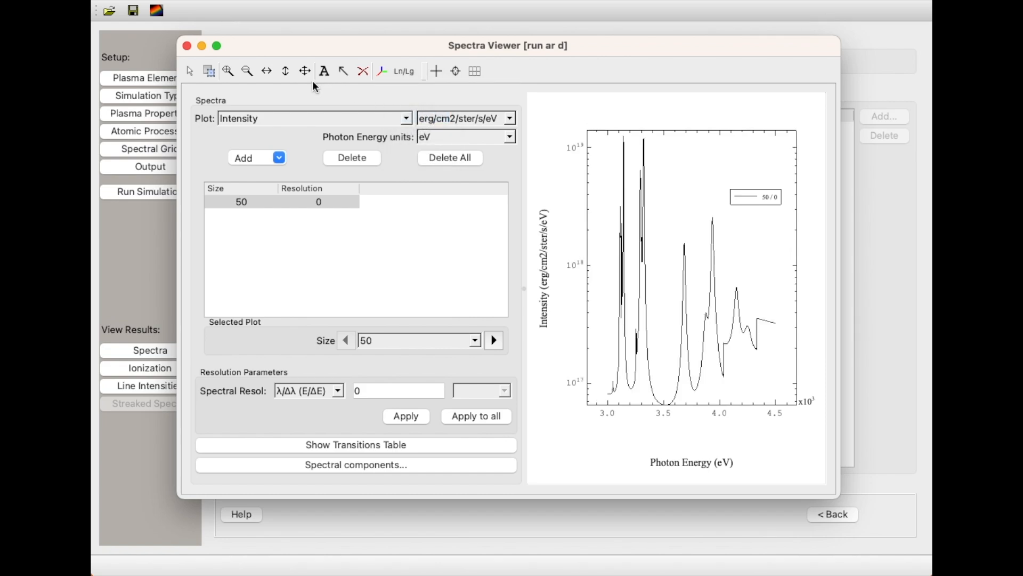
Zoom in on the strong peak near 3140 eV and compare its shape as the plasma size goes from 50 to 80 and back.
click(227, 71)
drag(639, 116, 599, 404)
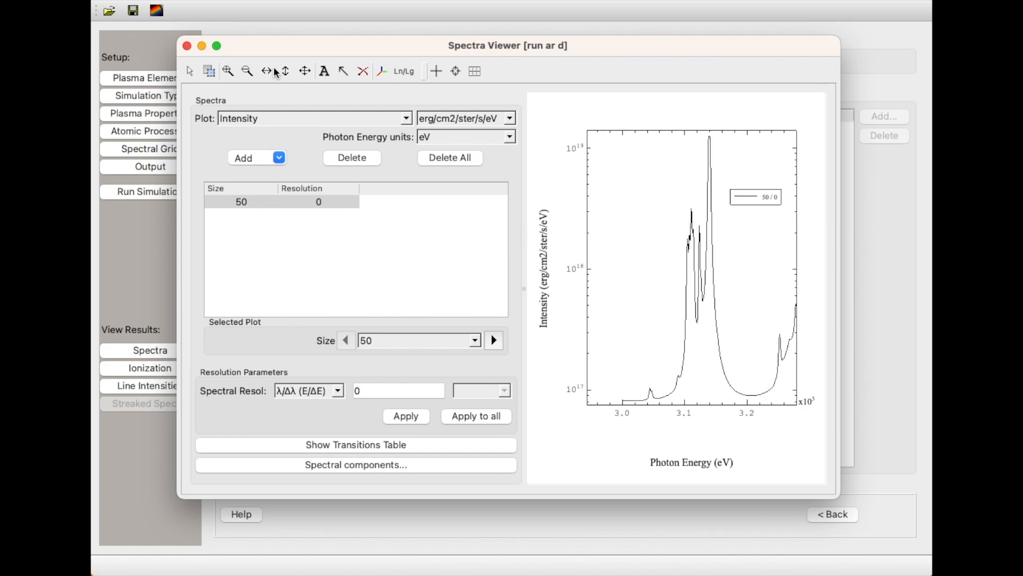
drag(728, 119, 698, 380)
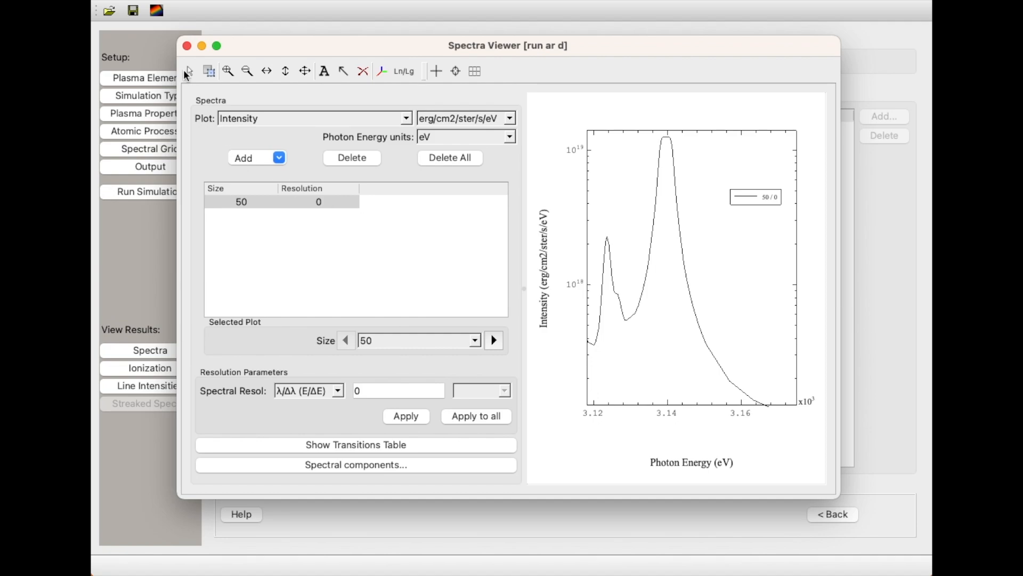
drag(583, 96, 709, 408)
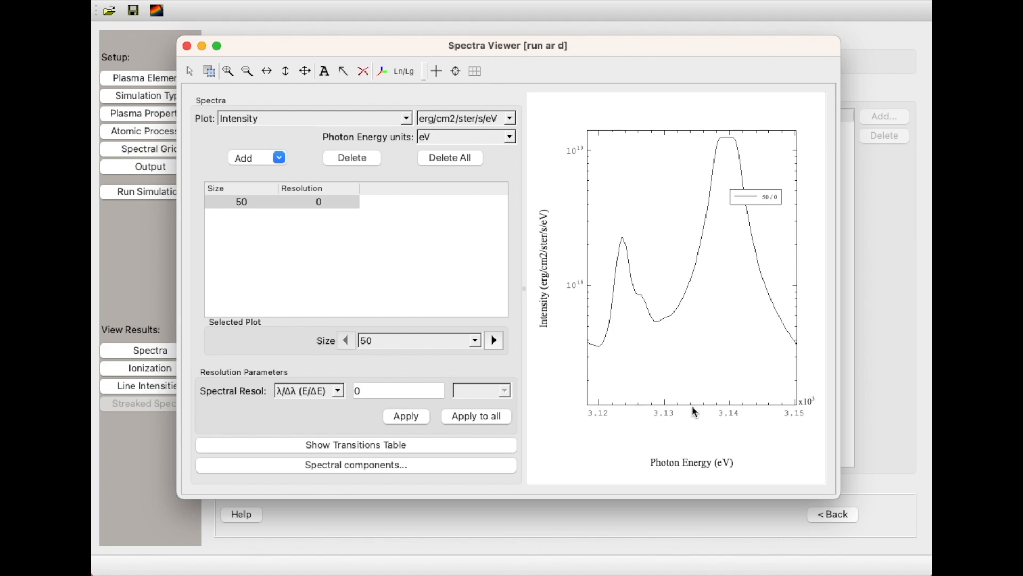
scroll(374, 341, down, 5)
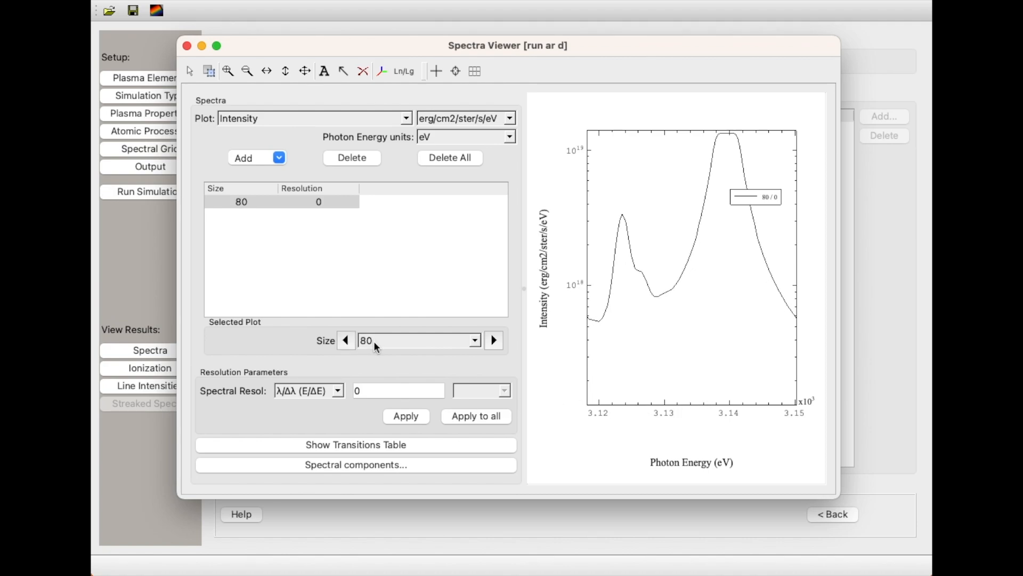
scroll(375, 341, up, 3)
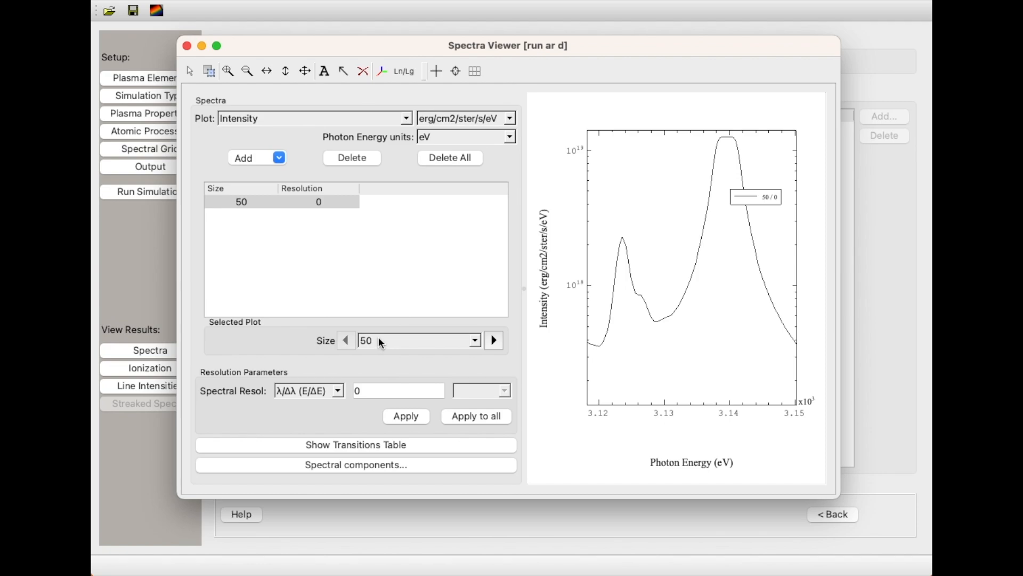
Add the intensity spectra for plasma sizes 100 and 150 to the plot.
click(280, 158)
click(269, 270)
click(283, 160)
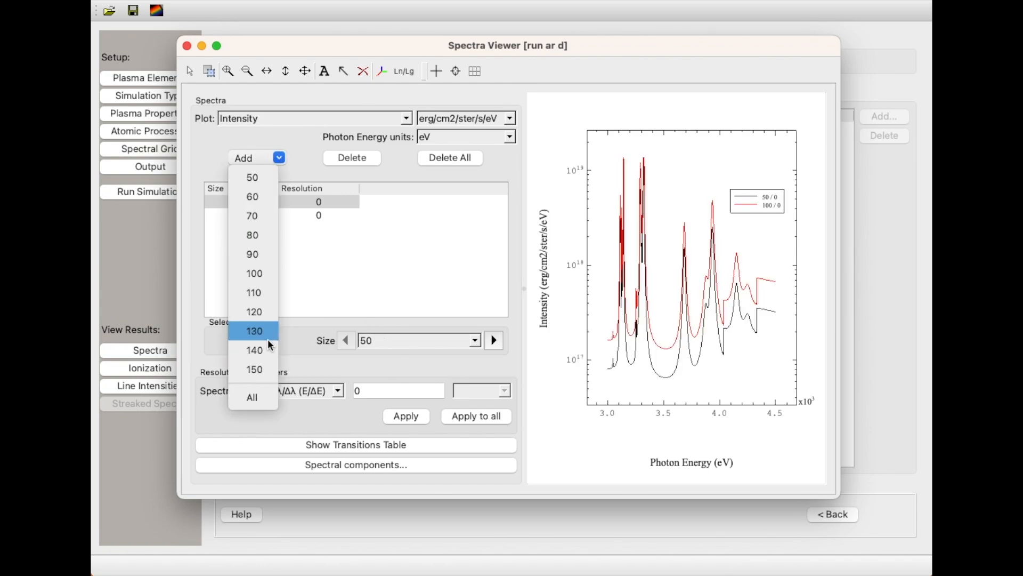
click(262, 368)
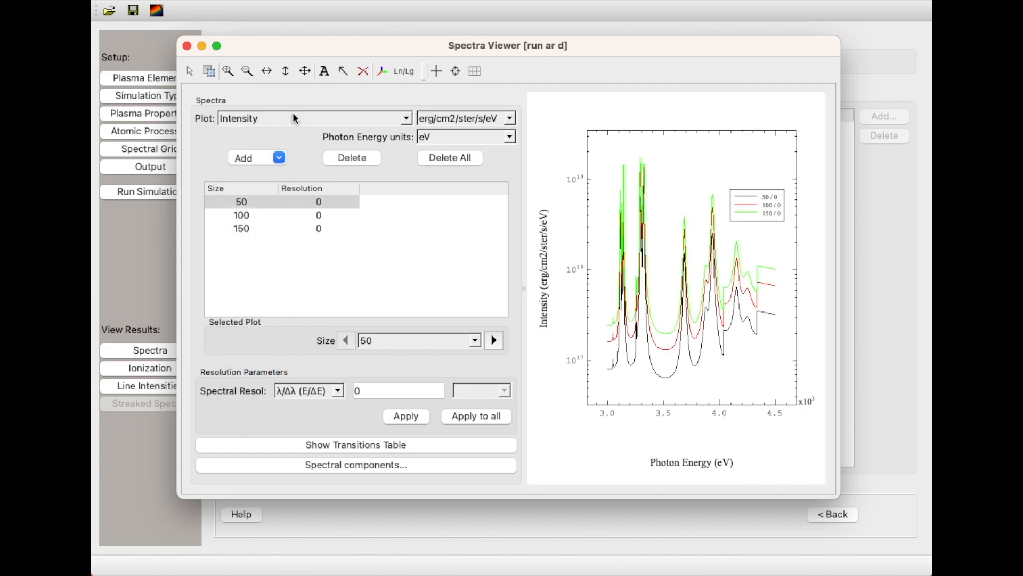
Zoom the three-spectrum plot in to the peaks between about 3120 and 3160 eV.
click(227, 71)
drag(605, 140, 633, 375)
click(227, 71)
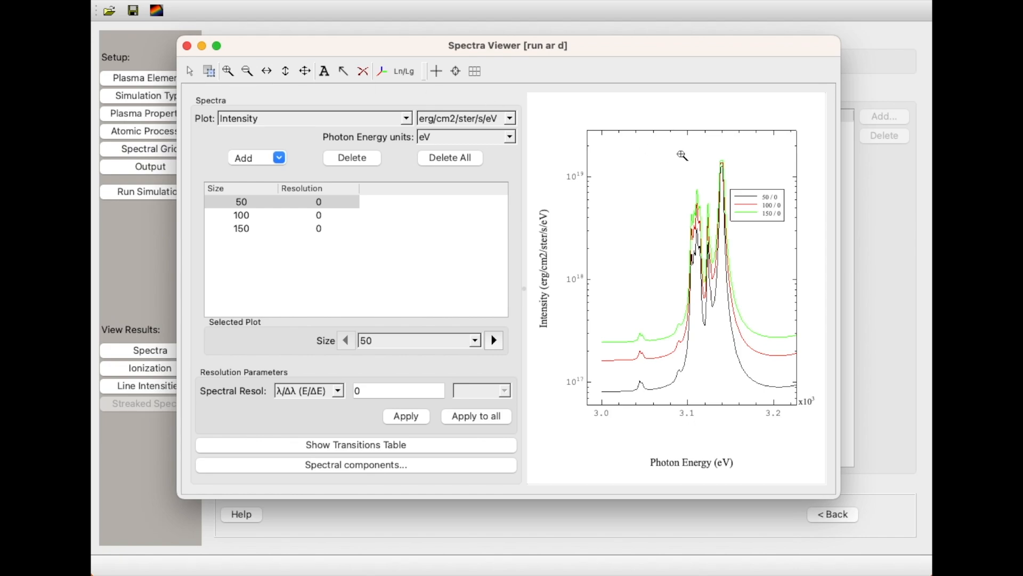
drag(740, 129, 705, 383)
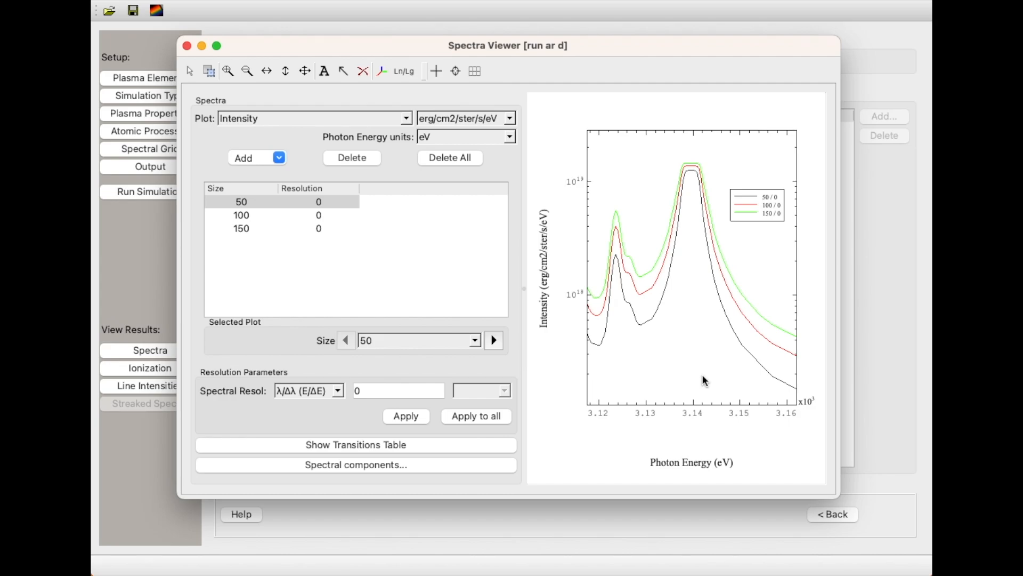
Show the transitions table and filter it to element Ar and ion XVII with satellites hidden.
click(454, 443)
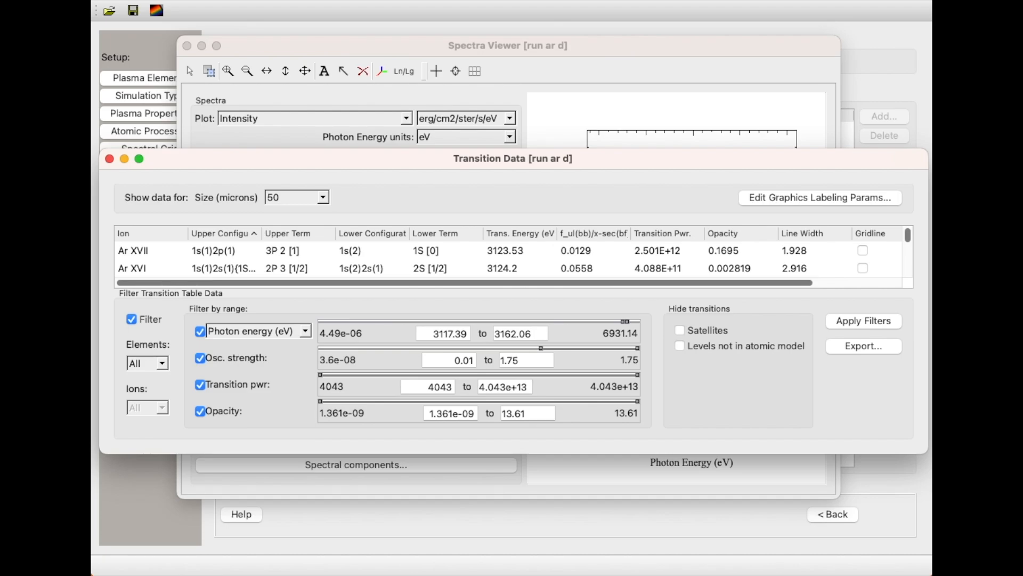
click(162, 363)
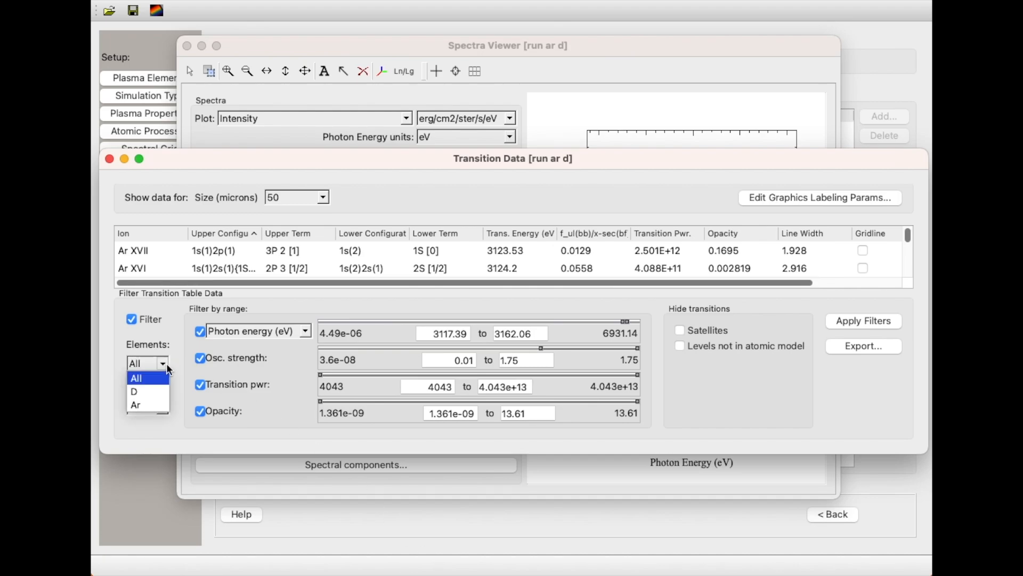
click(136, 405)
click(163, 407)
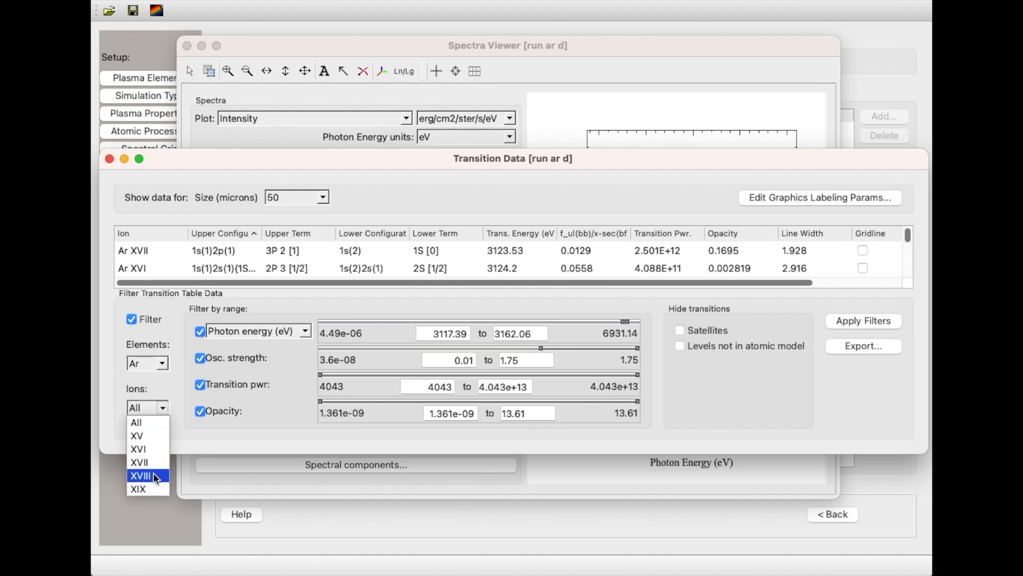
click(175, 453)
click(680, 330)
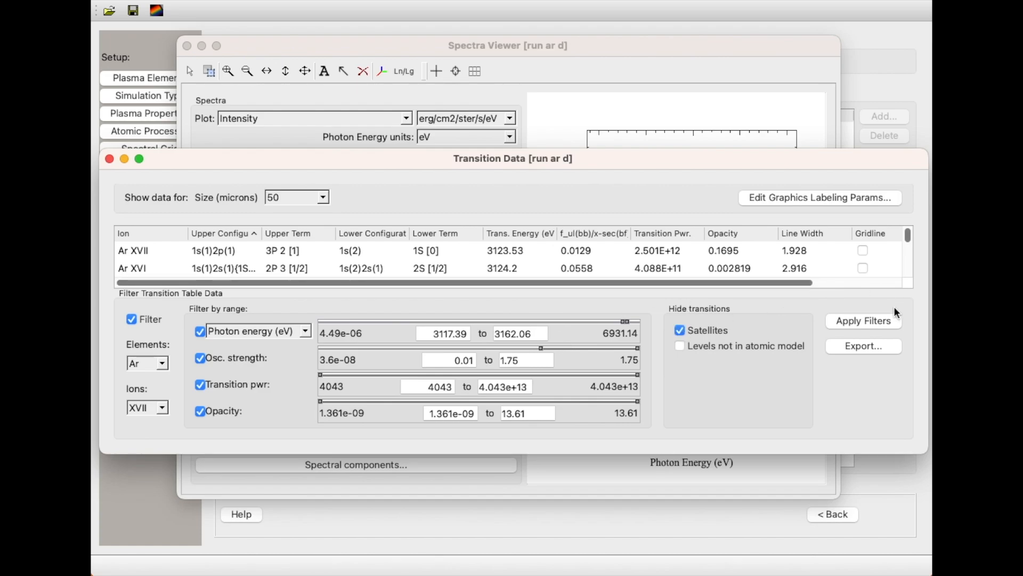
click(884, 318)
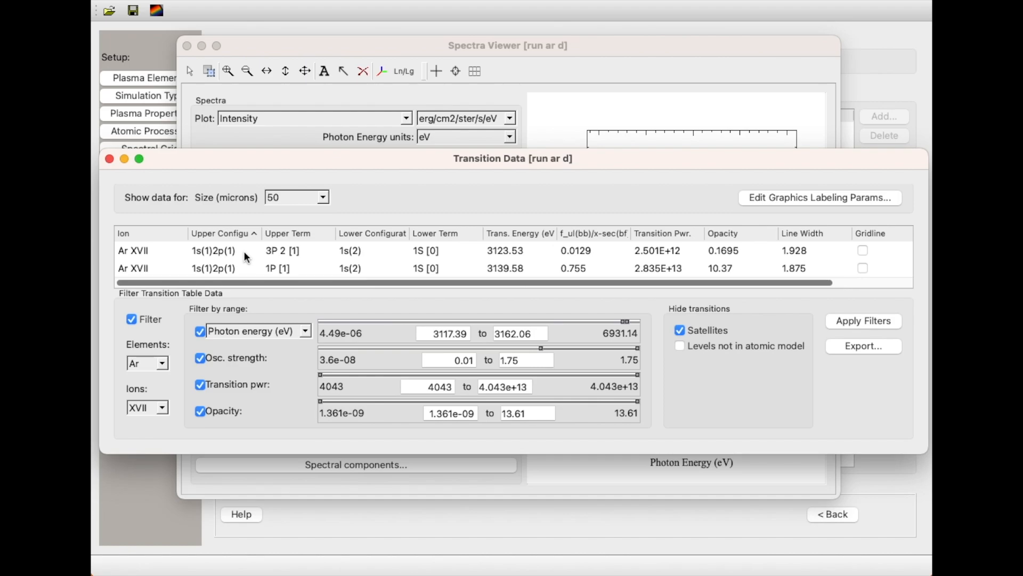
Configure the transition labels to omit the ion name, include the term symbol and show all subshells.
click(840, 199)
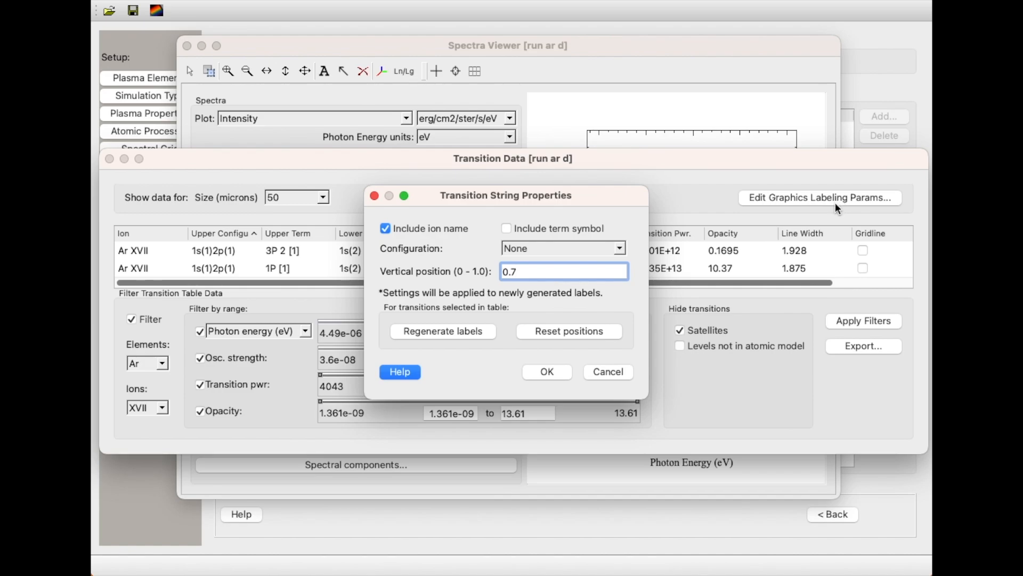
click(385, 228)
click(506, 228)
click(519, 246)
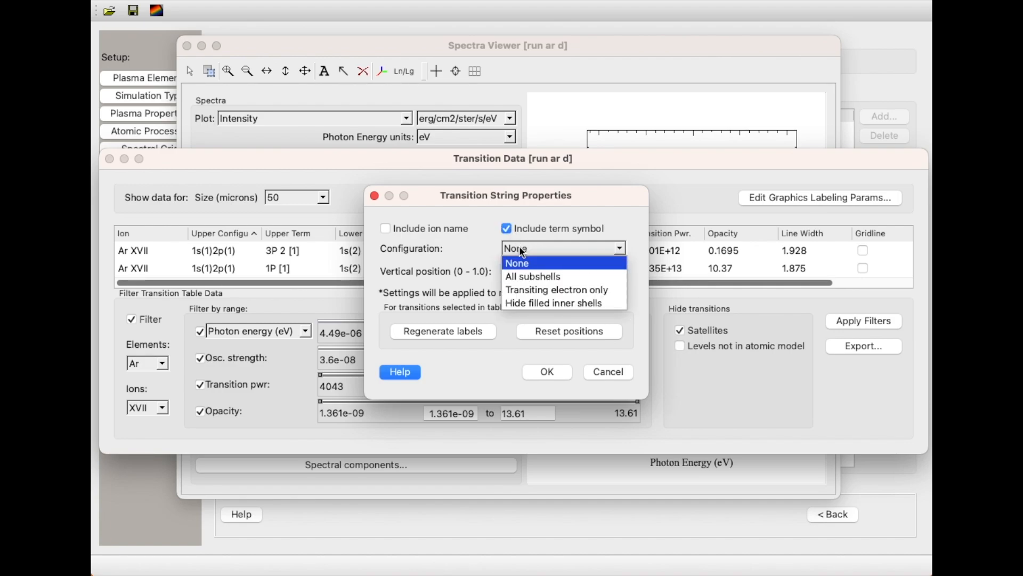
click(541, 273)
click(548, 372)
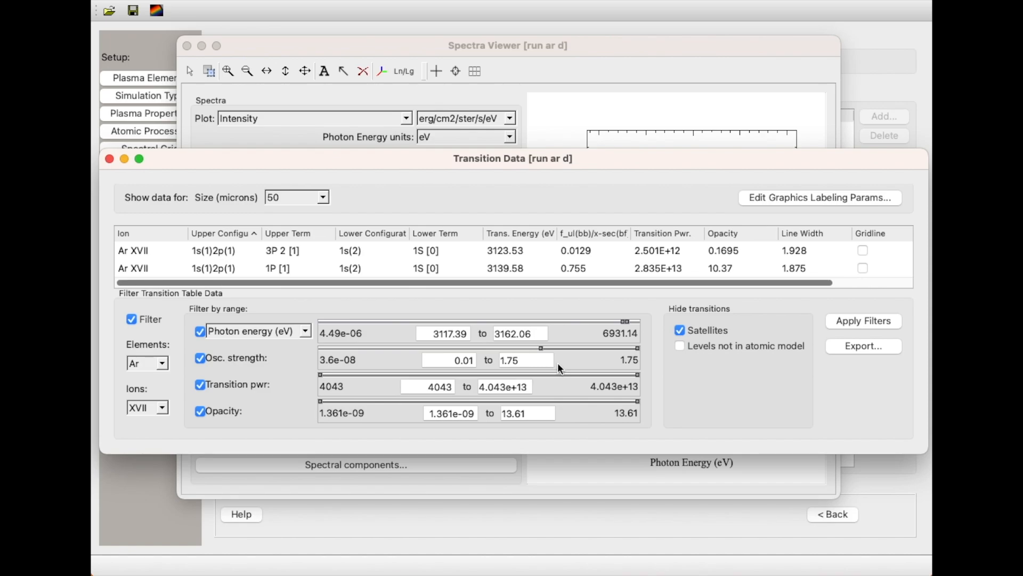
Turn on gridlines and labels for both Ar XVII transitions, close the table and move each label beside its gridline.
drag(499, 283, 753, 251)
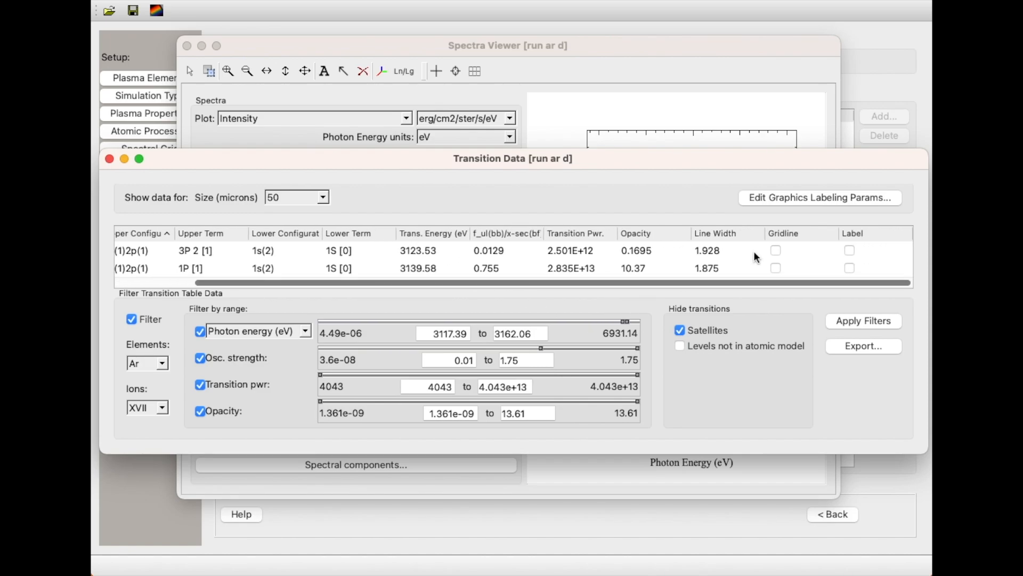
click(776, 250)
click(776, 268)
click(849, 250)
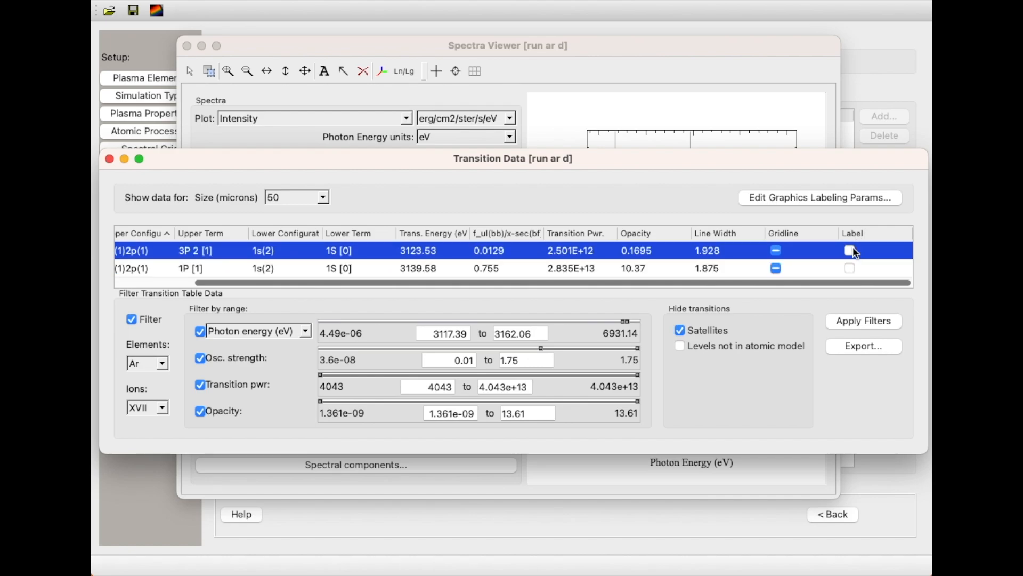
click(850, 269)
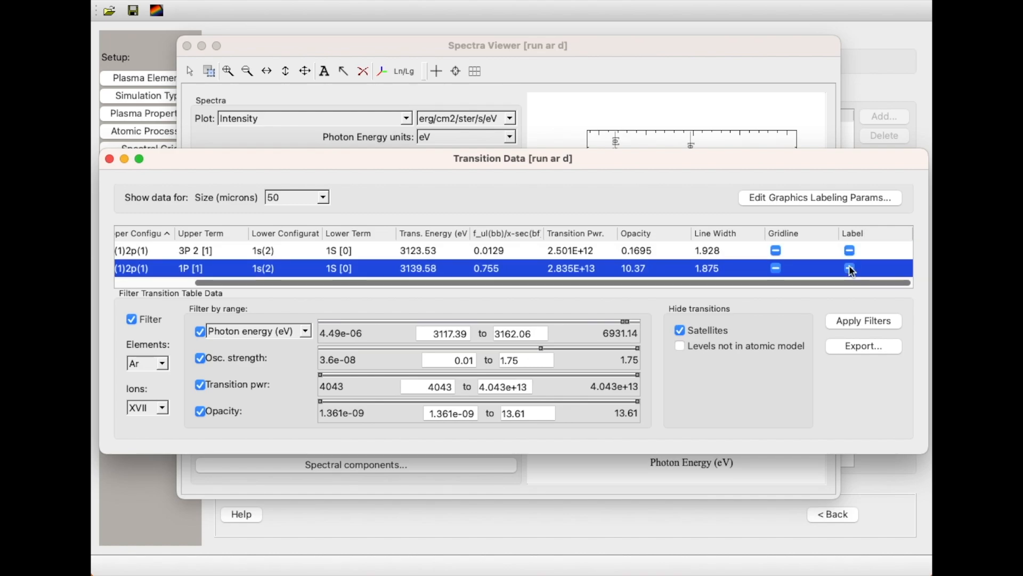
click(109, 160)
drag(621, 172, 628, 177)
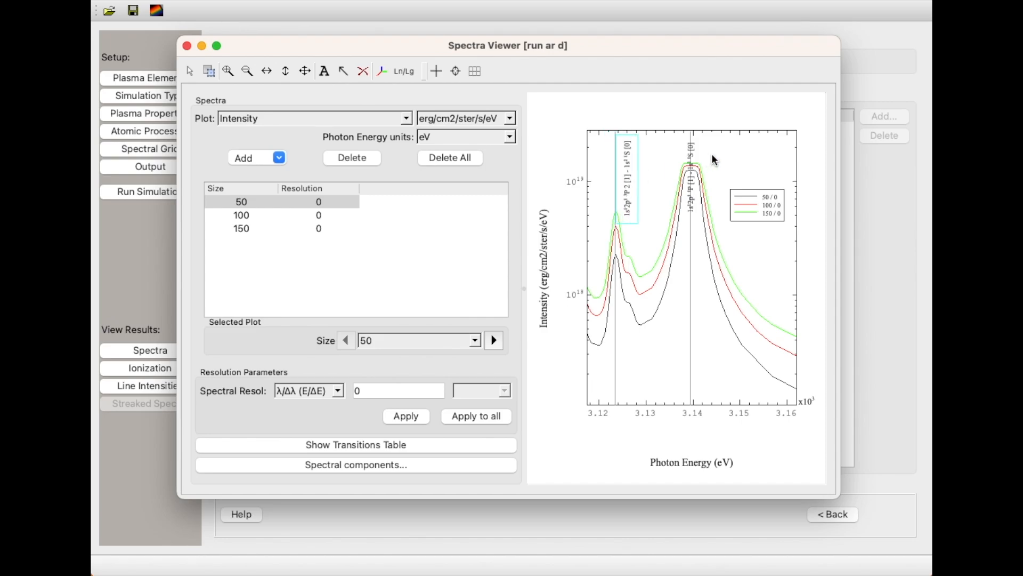
drag(701, 159, 730, 155)
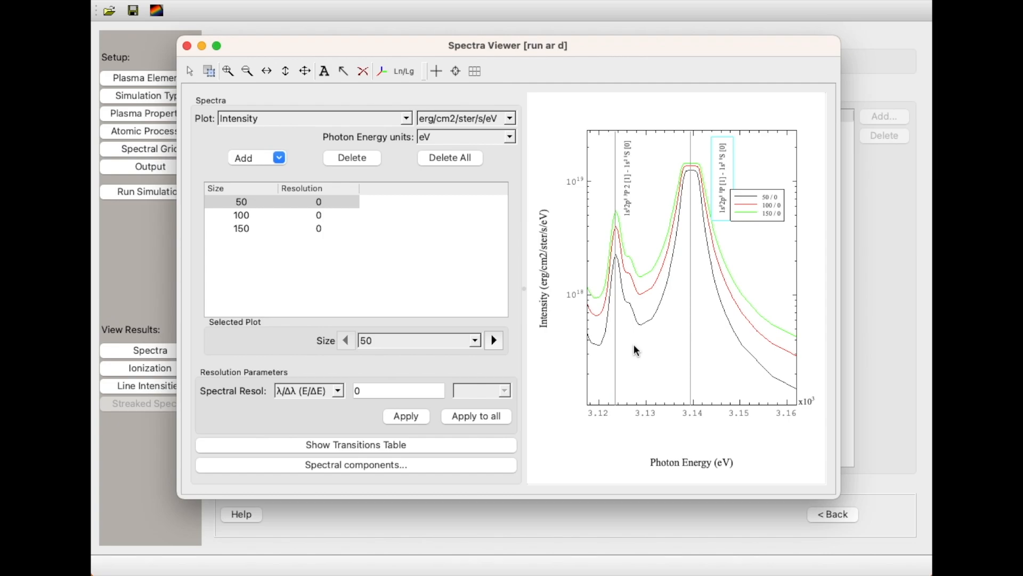
Switch the plotted quantity from intensity to Optical Depth.
click(273, 117)
click(273, 159)
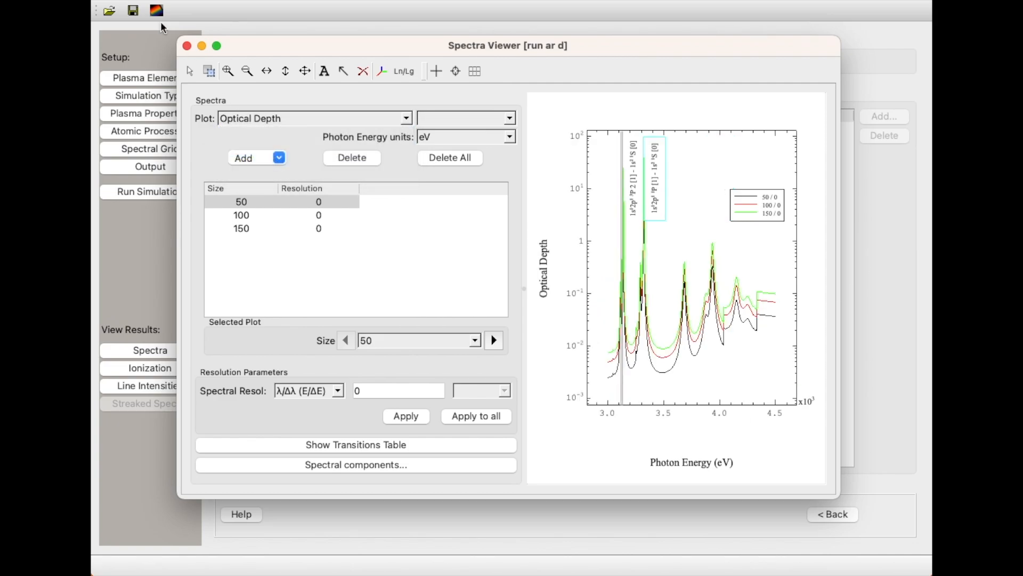
Zoom the optical depth plot in on the two labelled Ar XVII lines, about 3120 to 3165 eV, then close the viewer.
drag(640, 131, 603, 413)
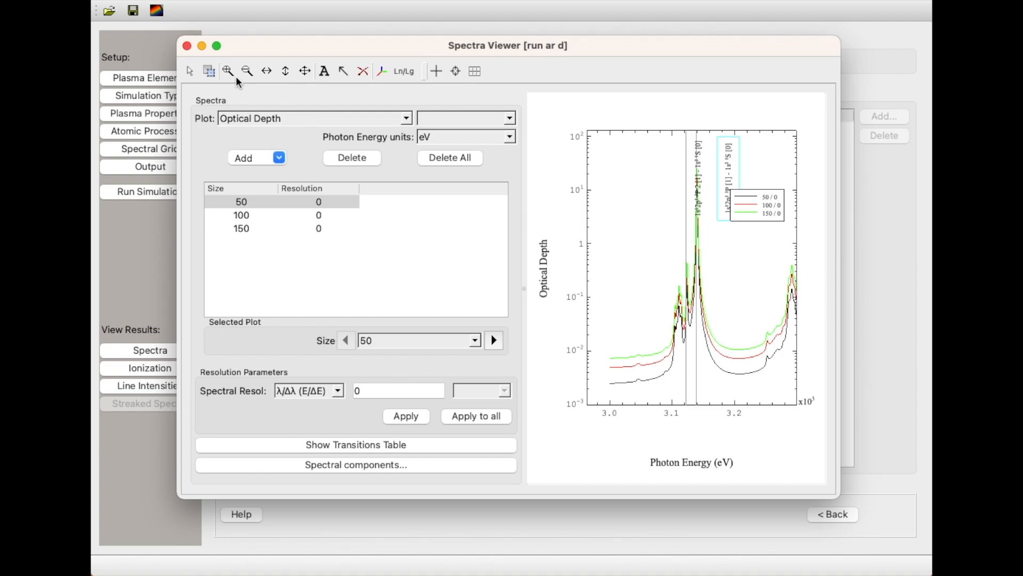
drag(713, 123, 680, 408)
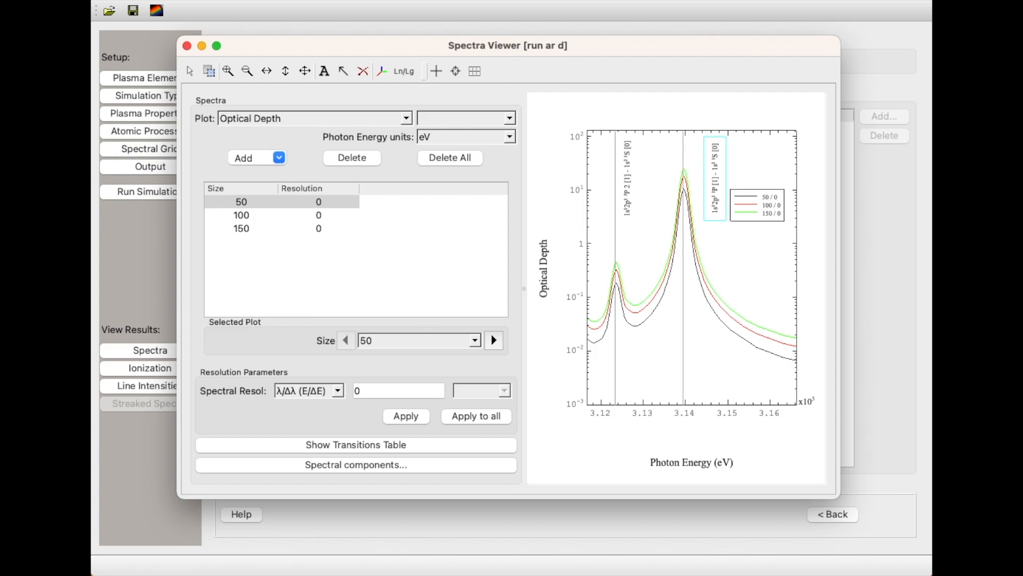
key(super+w)
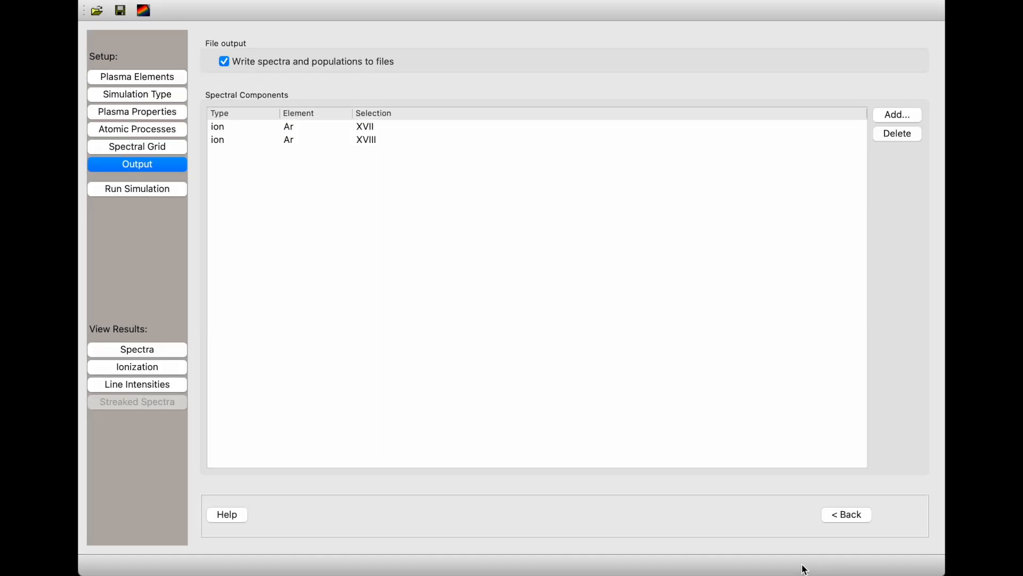
Start a new line band in the line intensity viewer, filtering transitions to Ar XVII, satellites hidden, photon energy 2736.86 to 4848.33 eV.
click(164, 385)
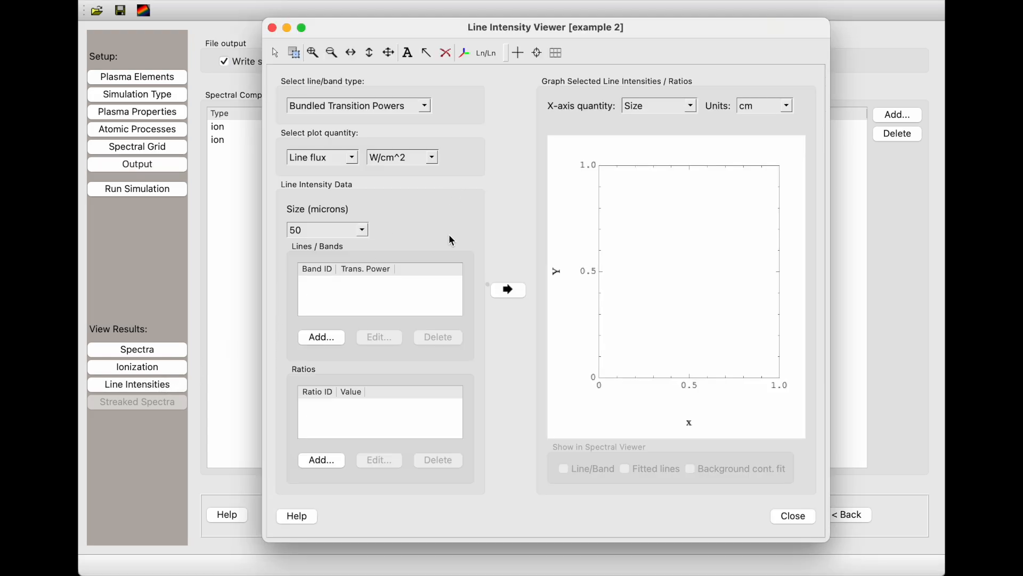
click(322, 337)
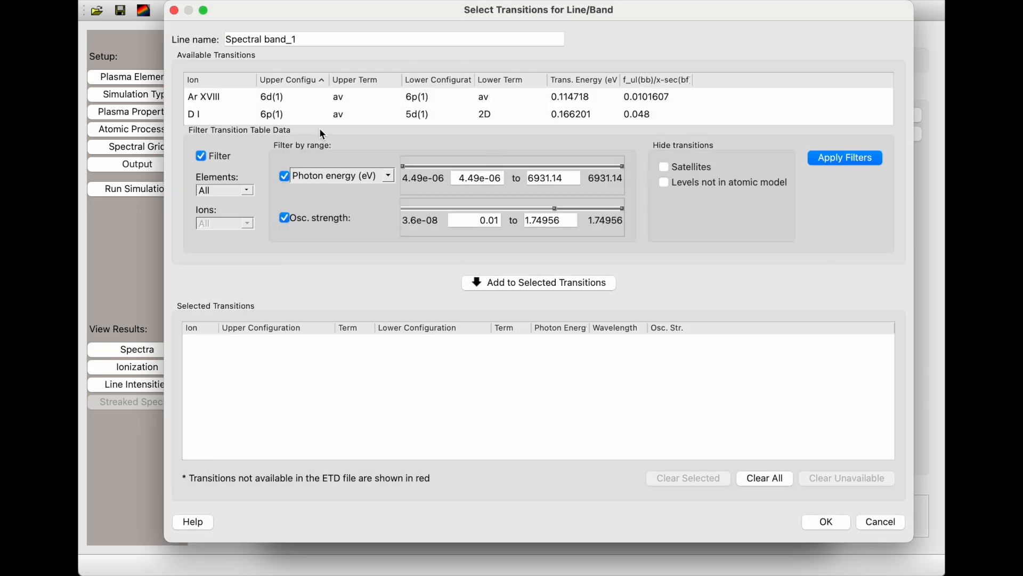
click(237, 191)
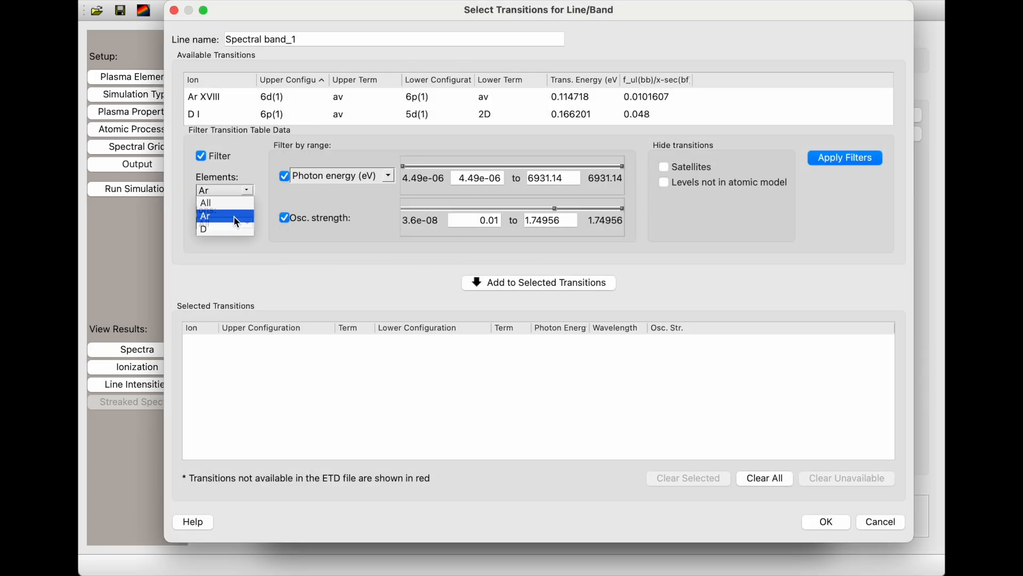
click(234, 215)
click(246, 226)
click(229, 275)
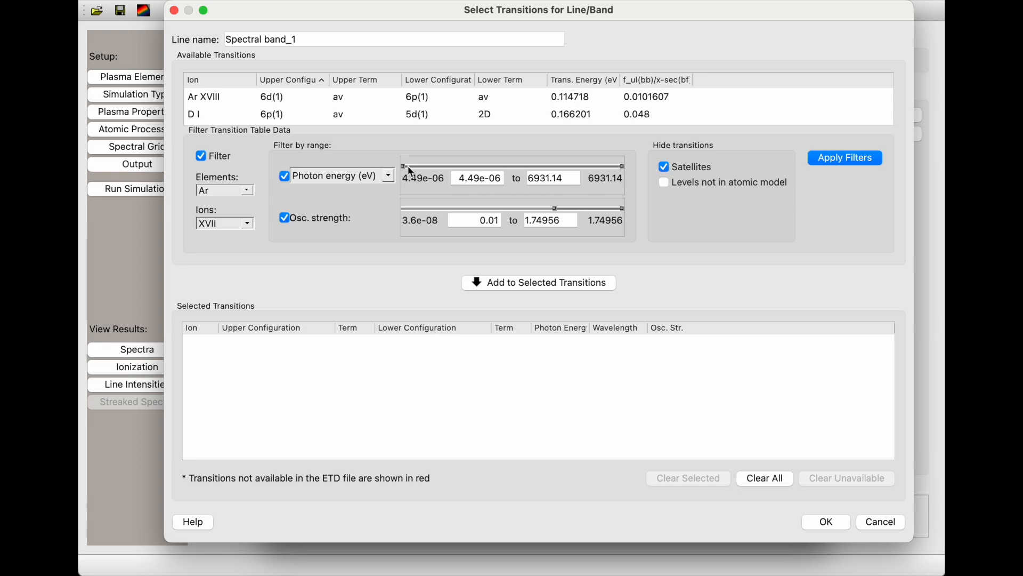
drag(403, 166, 617, 166)
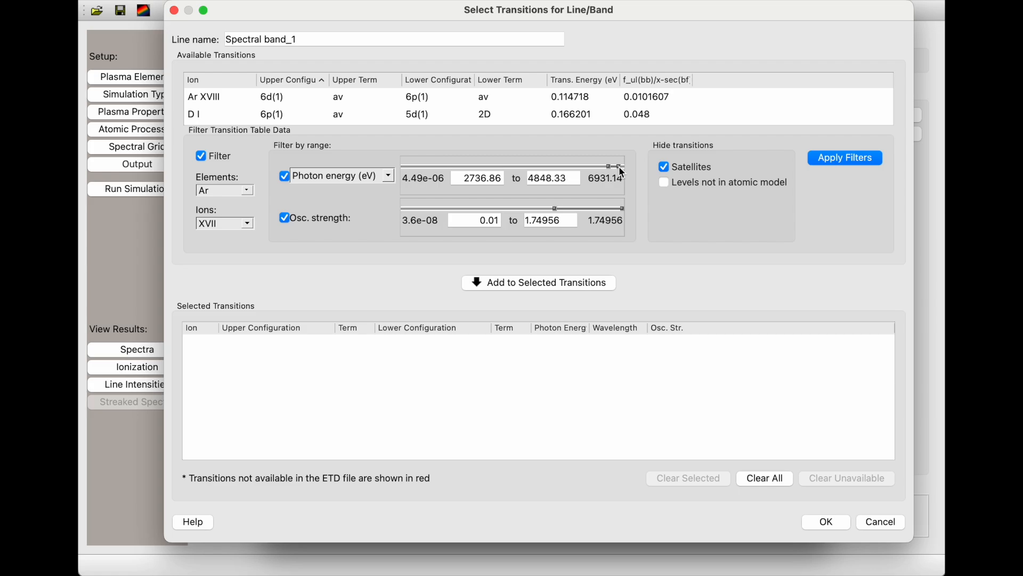
click(831, 164)
Add the Ar XVII 1s(1)2p(1) 3P 2 [1] to 1s(2) 1S [0] transition as Spectral band_1.
click(347, 97)
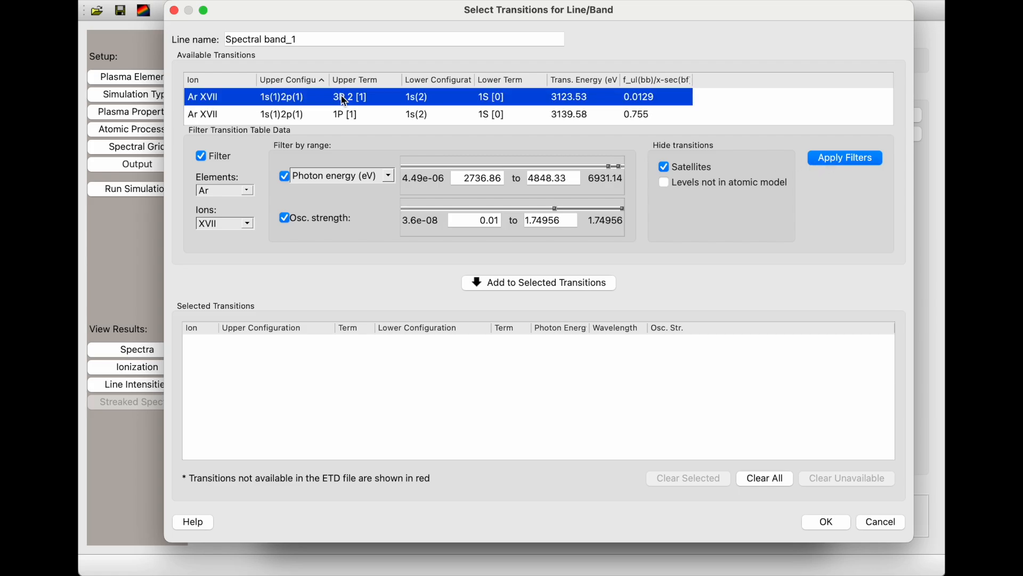
click(529, 287)
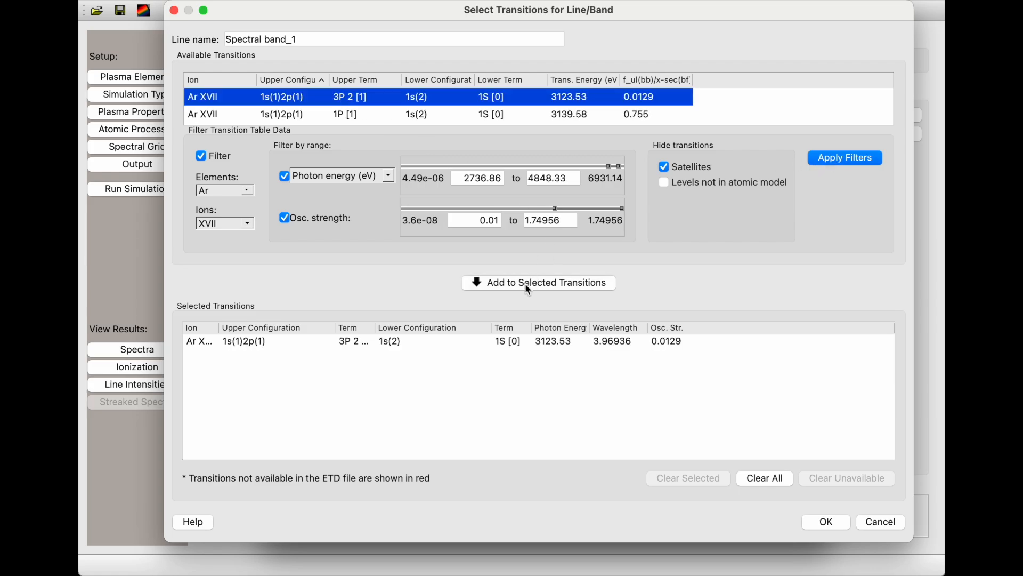
click(831, 521)
Create Spectral band_2 from the Ar XVII 1s(1)2p(1) 1P [1] to 1s(2) 1S [0] transition.
click(325, 337)
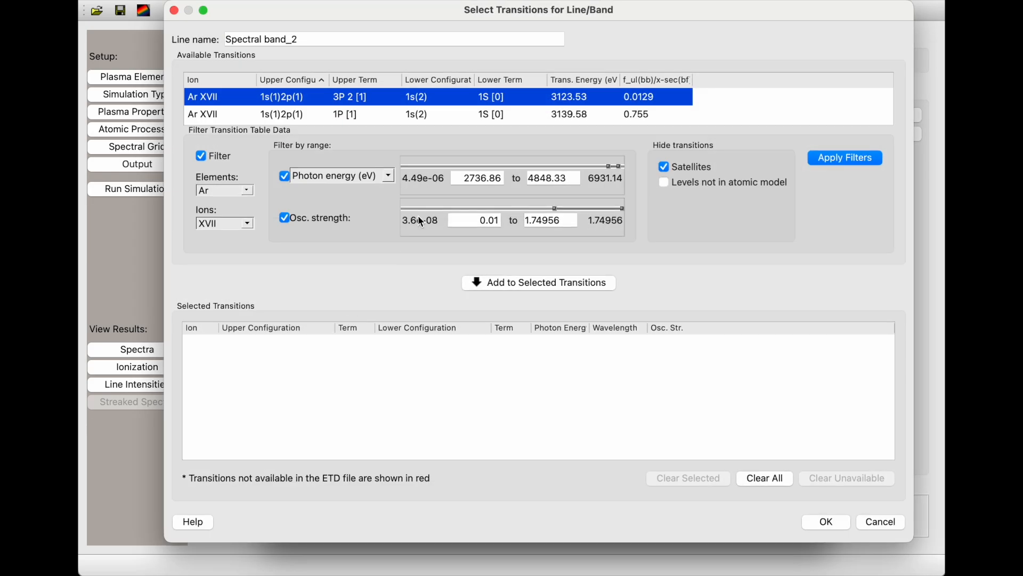
click(410, 116)
click(579, 283)
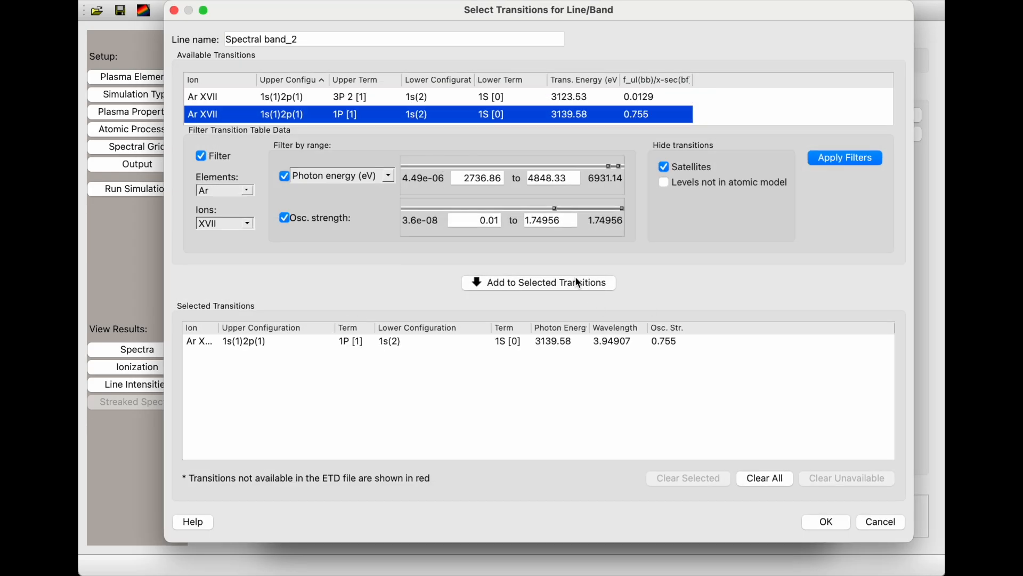
click(835, 522)
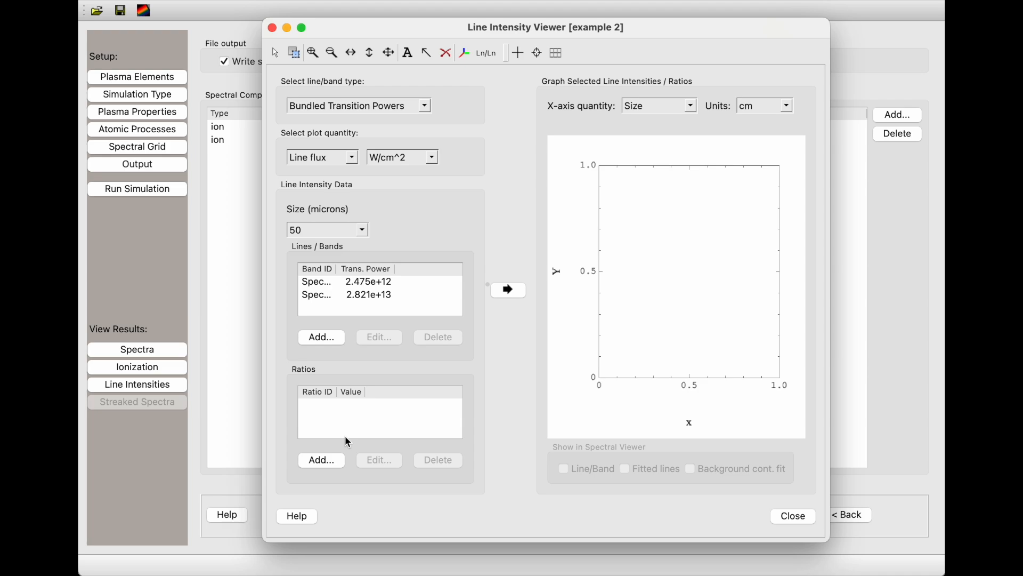
Define a line ratio with Spectral band_2 as numerator and Spectral band_1 as denominator, and graph it against size.
click(331, 461)
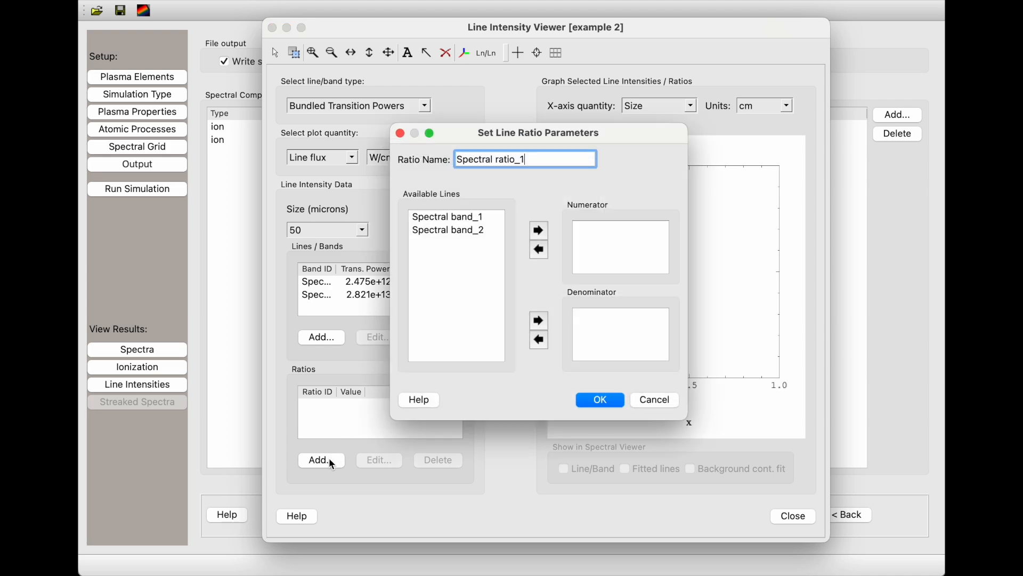
click(474, 231)
click(538, 234)
click(469, 217)
click(539, 320)
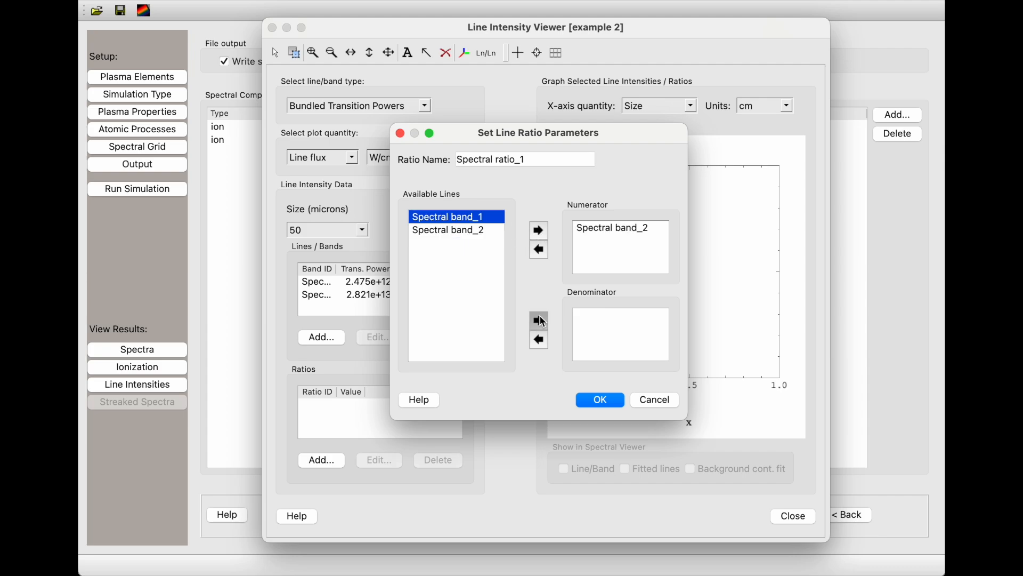
click(601, 400)
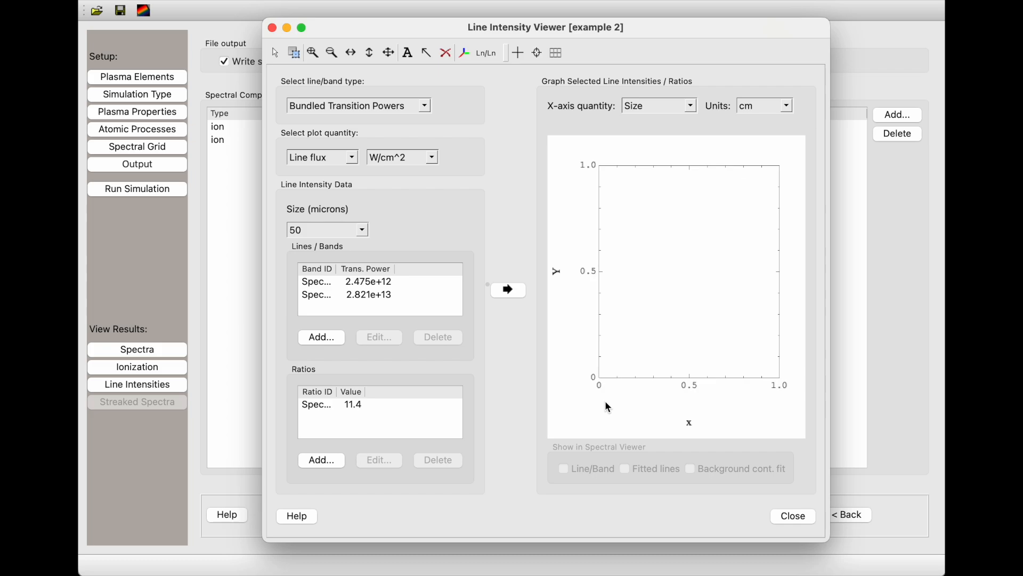
click(351, 405)
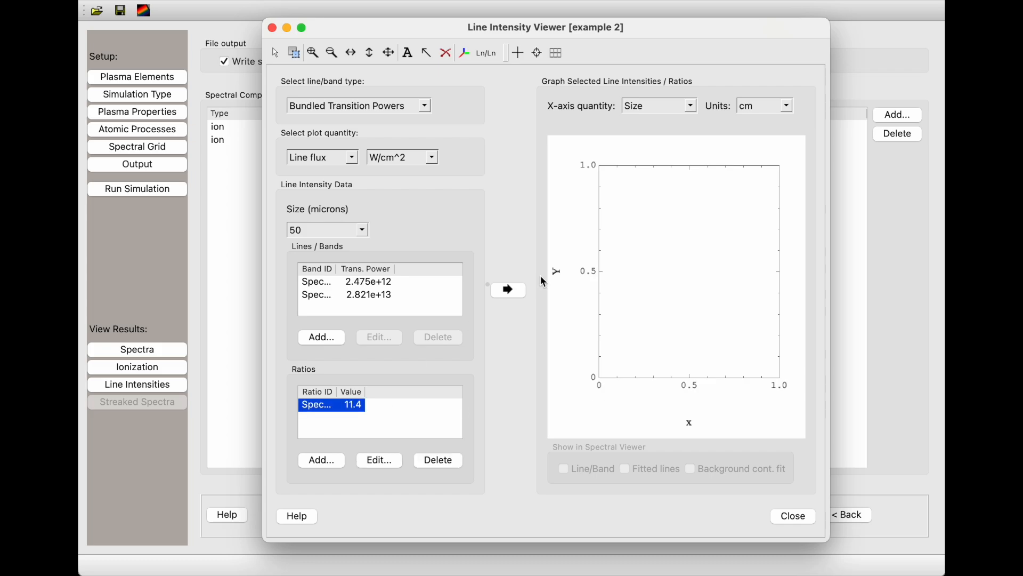
click(515, 291)
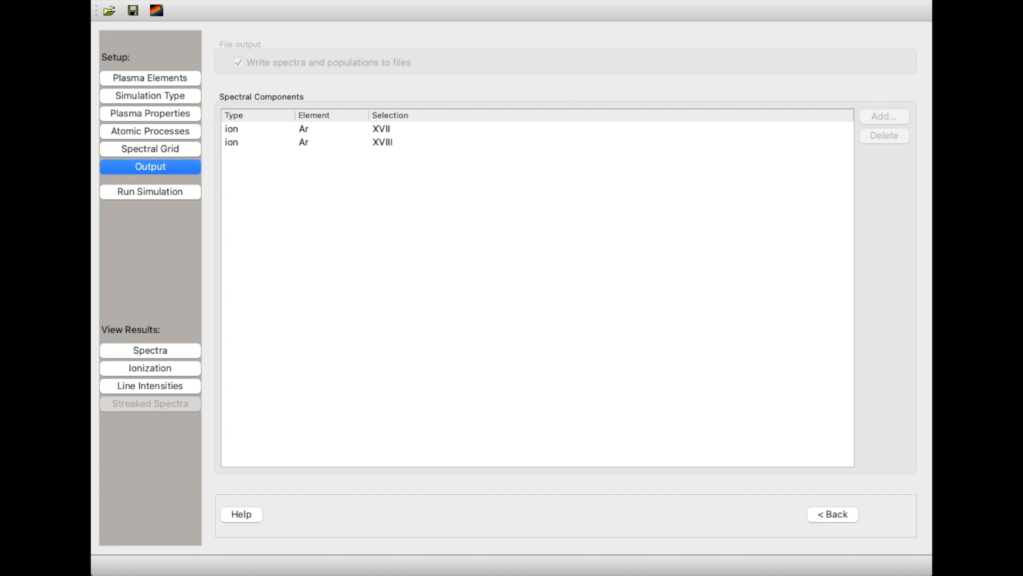
View the ionization populations and examine the full transition rates table for the Ar XVII 1s(1)2p(1) 1P [1] level.
click(176, 363)
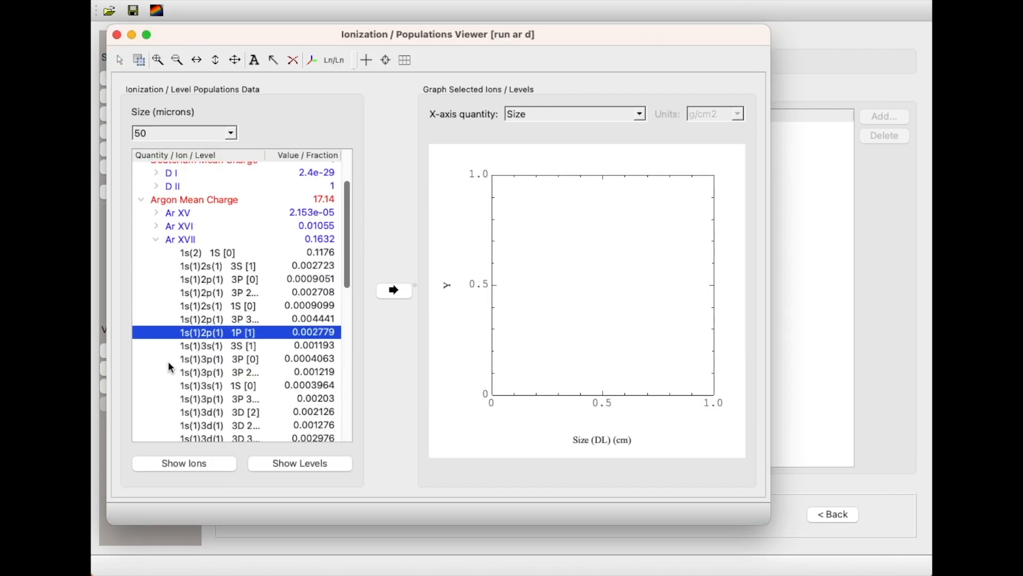
right_click(245, 338)
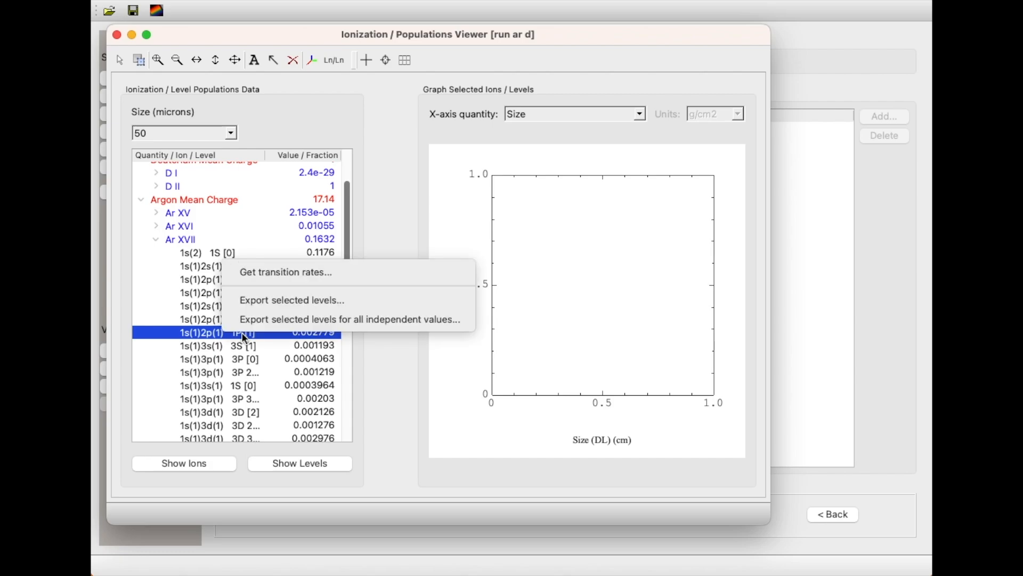
click(315, 272)
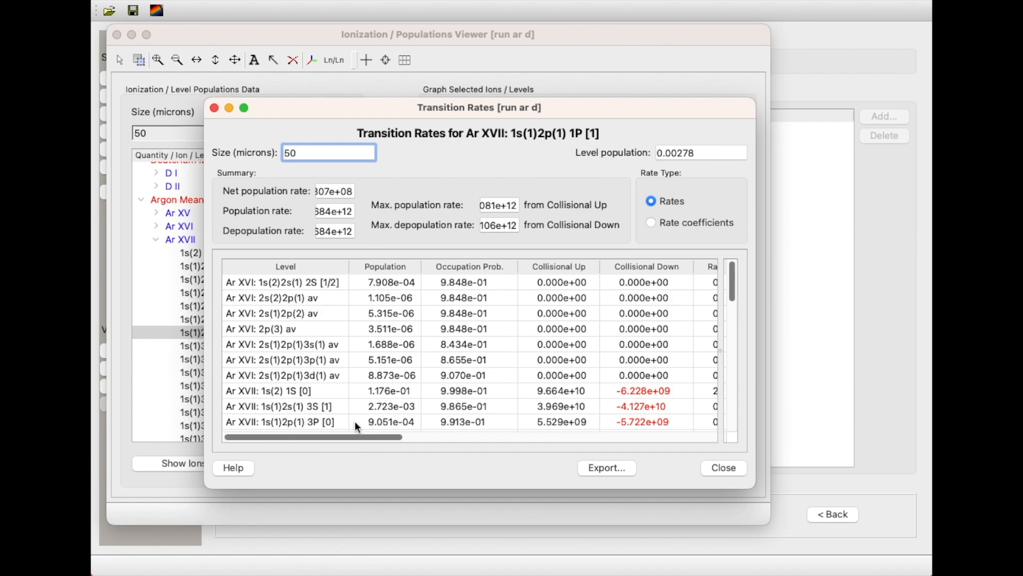
drag(350, 434, 723, 417)
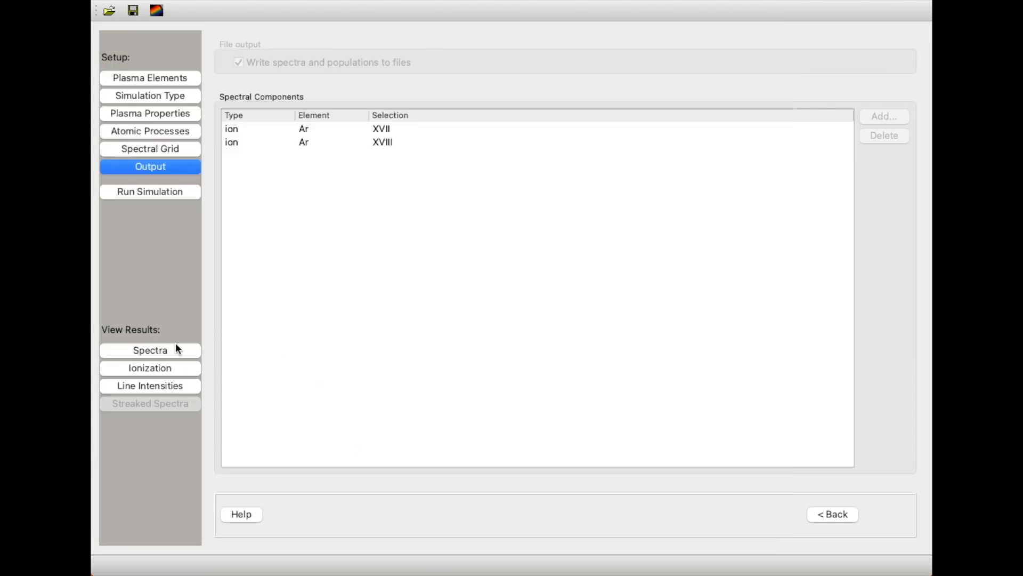
Show the 50 micron intensity spectrum and overlay its ArXVII (He-like) and ArXVIII (H-like) components on the total.
click(171, 353)
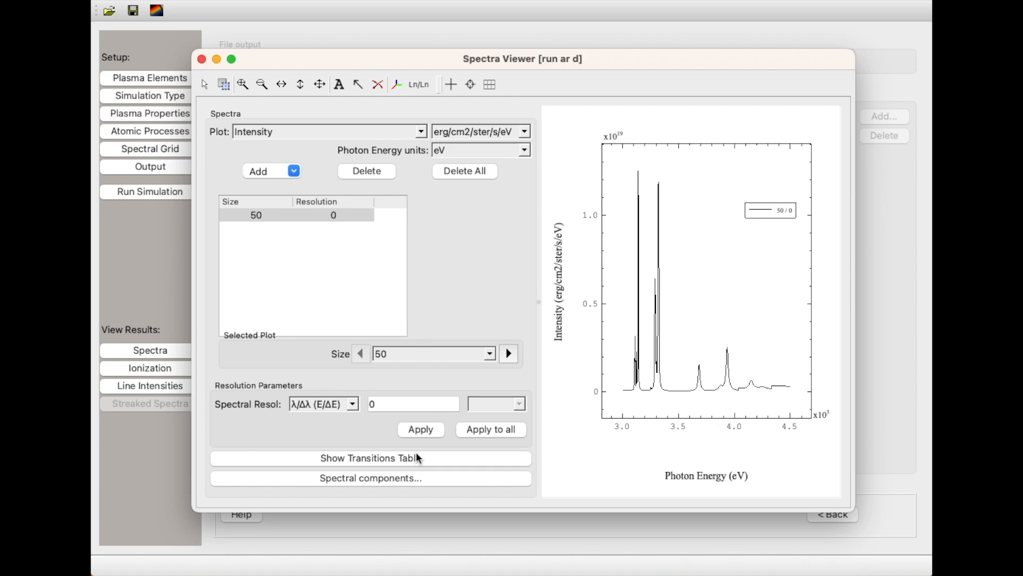
click(416, 478)
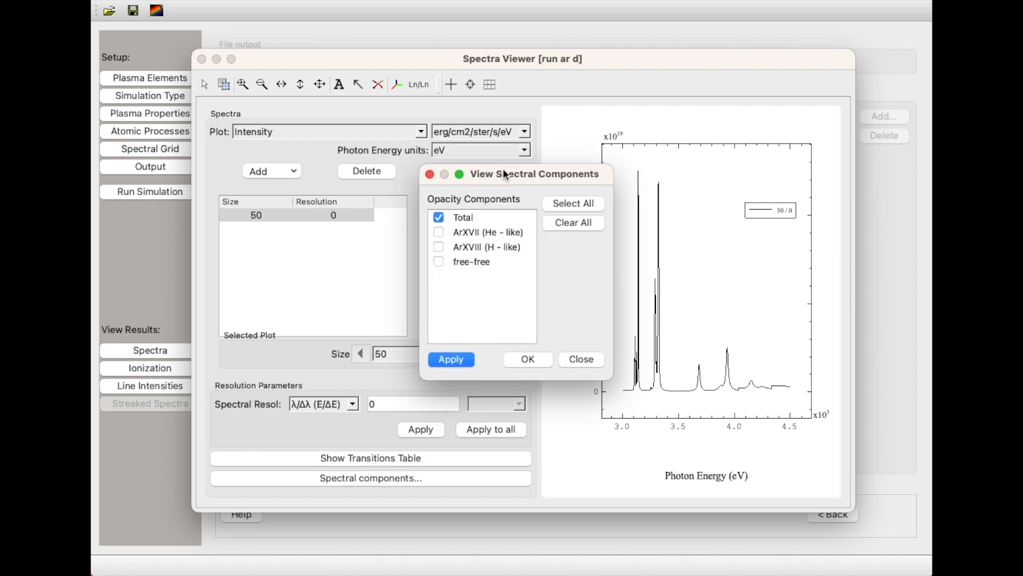
click(439, 232)
click(520, 361)
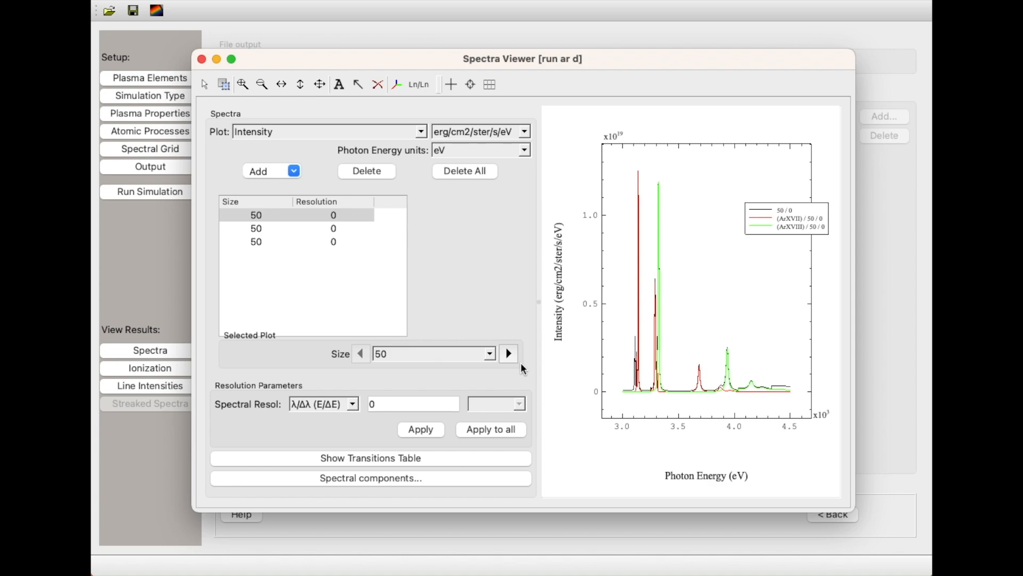